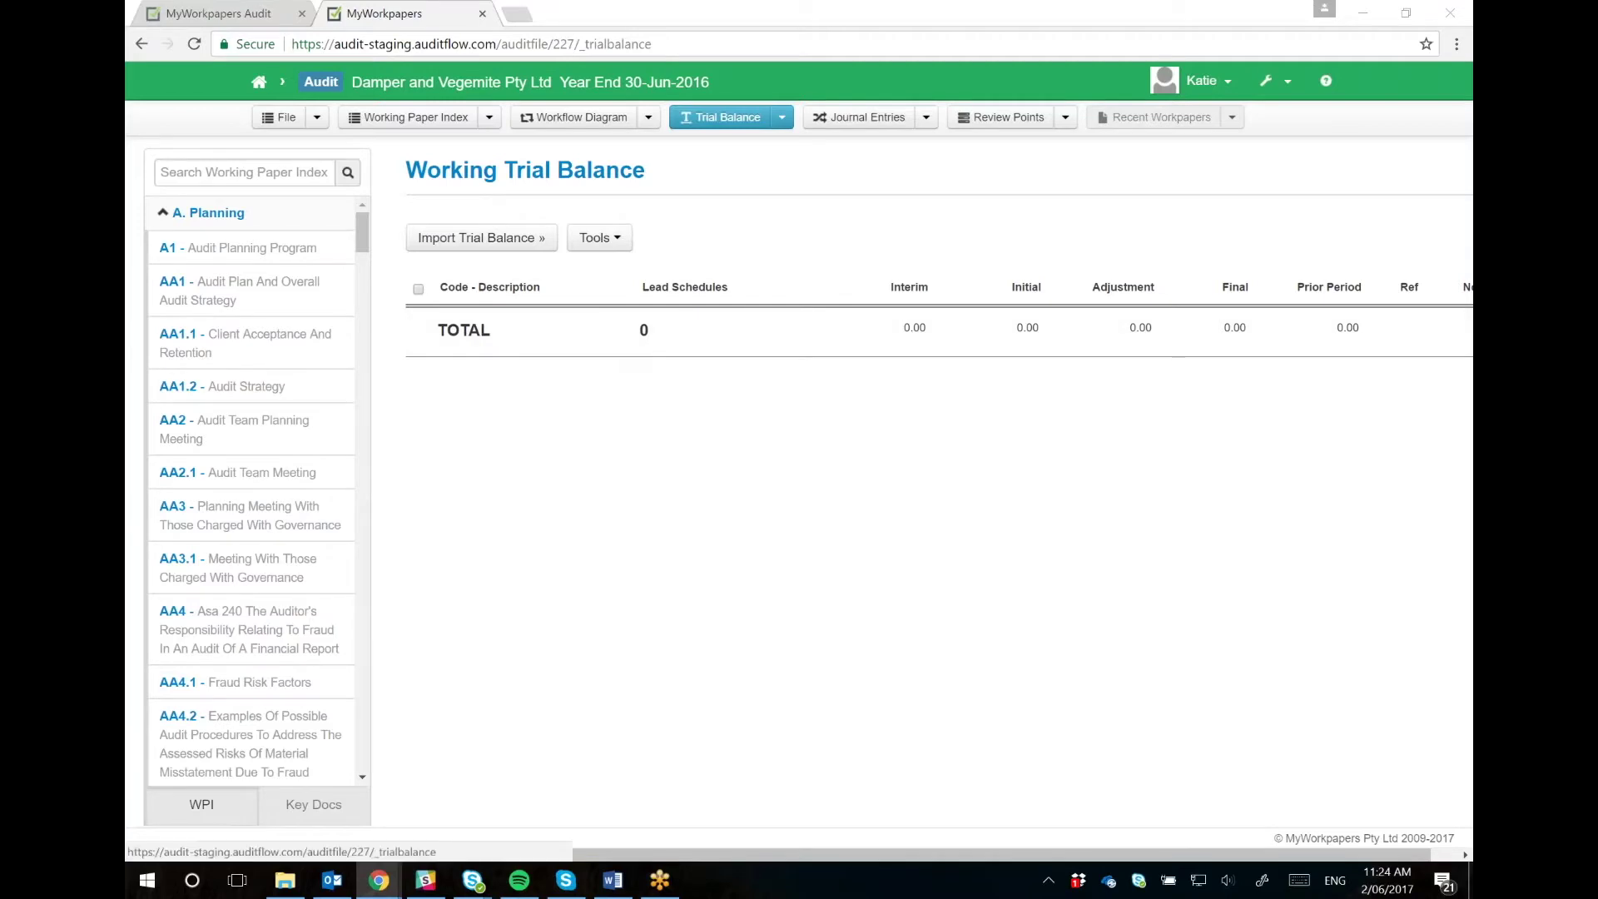
Start a trial balance import using the Custom CSV source.
{"action": "left_click", "coordinate": [442, 247]}
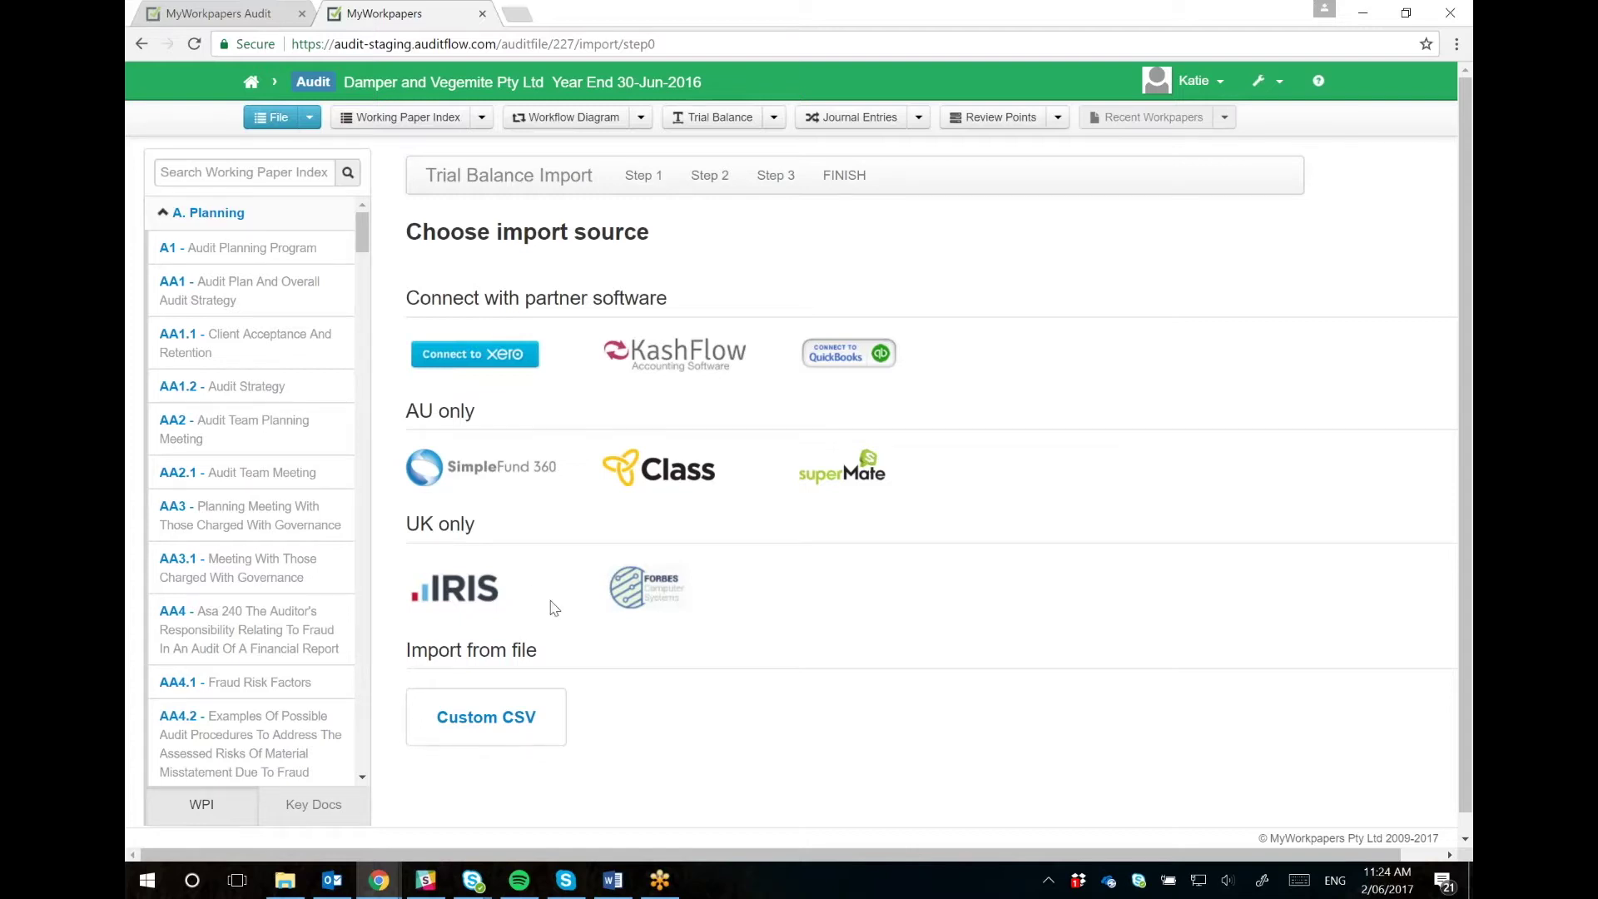
{"action": "left_click", "coordinate": [553, 717]}
{"action": "left_click", "coordinate": [486, 716]}
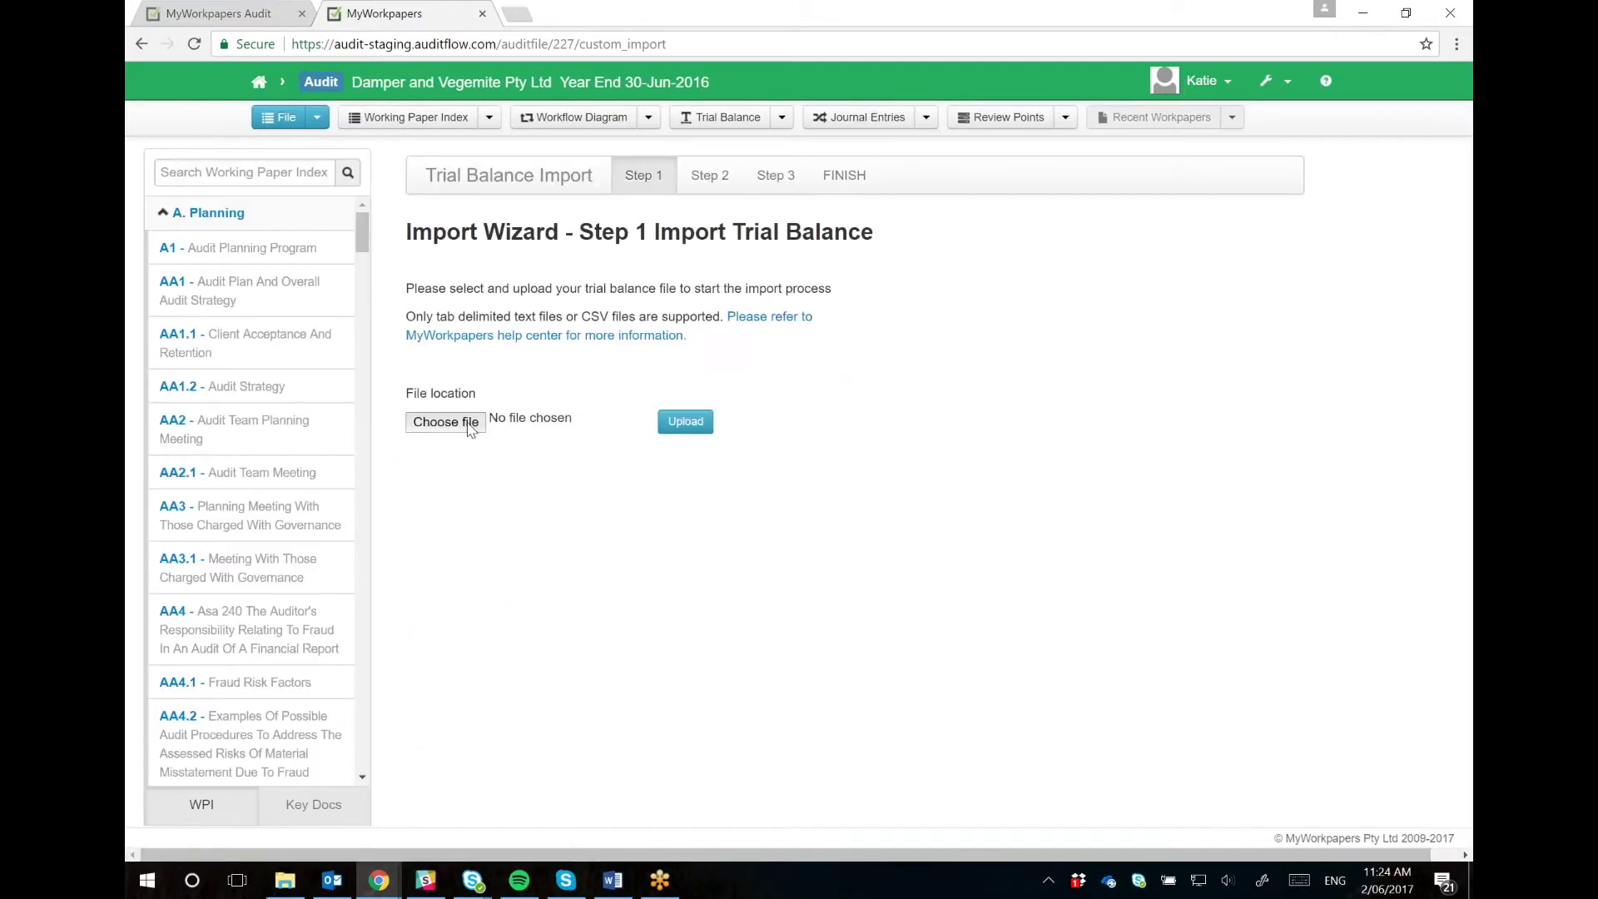
Select Trial Balance ALL.CSV from the computer and upload it.
{"action": "left_click", "coordinate": [472, 427]}
{"action": "scroll", "coordinate": [486, 376], "scroll_direction": "down", "scroll_amount": 4}
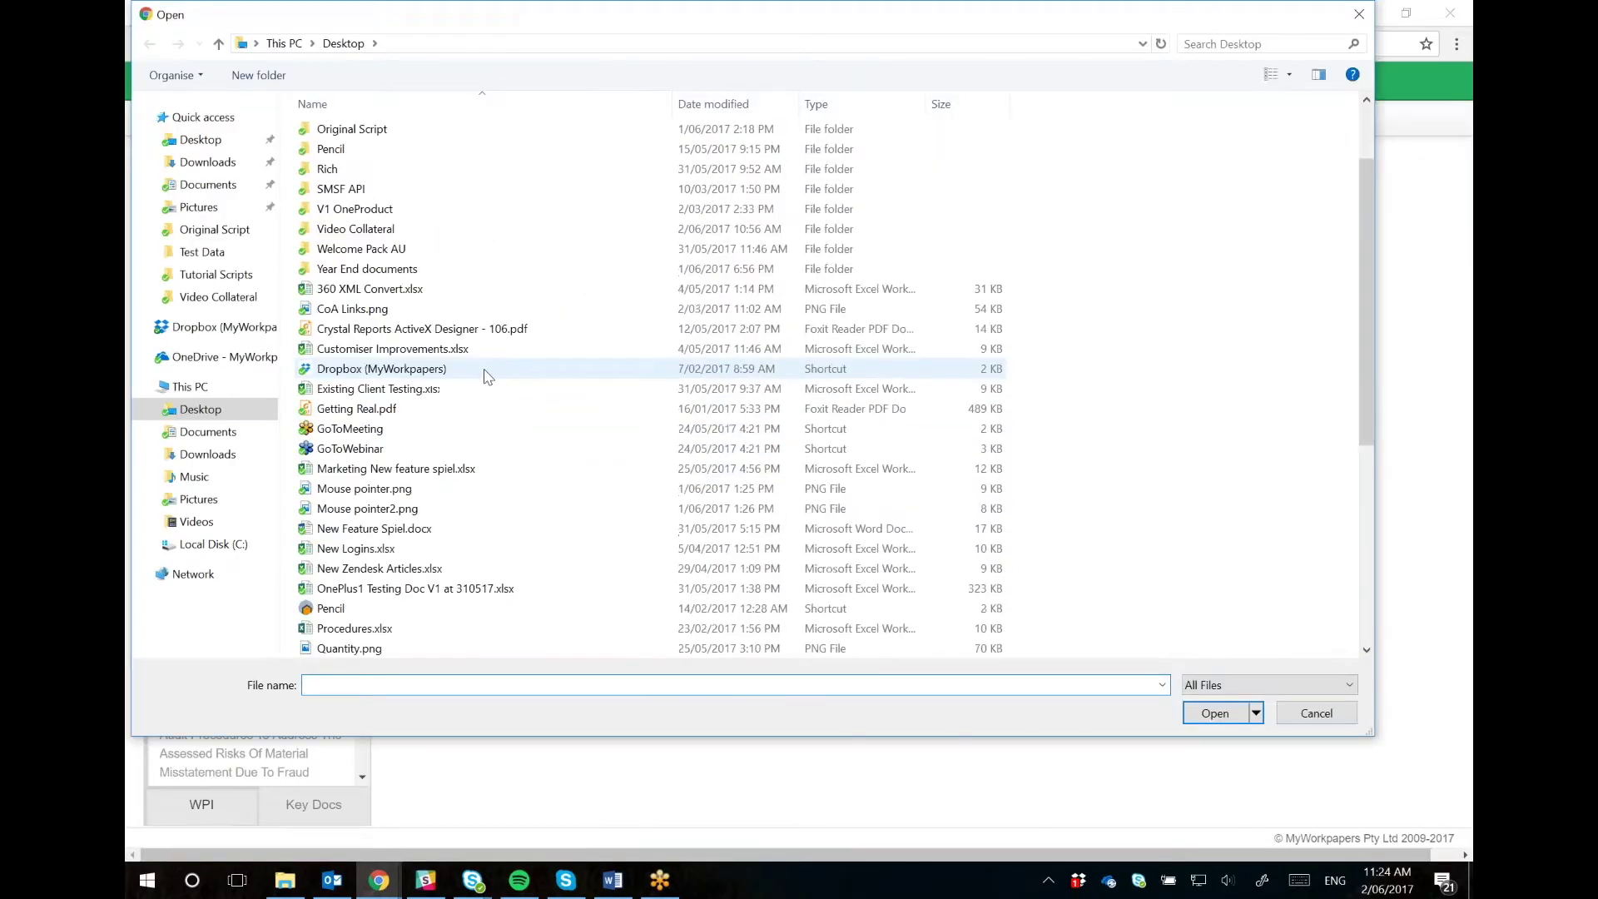
{"action": "scroll", "coordinate": [486, 376], "scroll_direction": "down", "scroll_amount": 3}
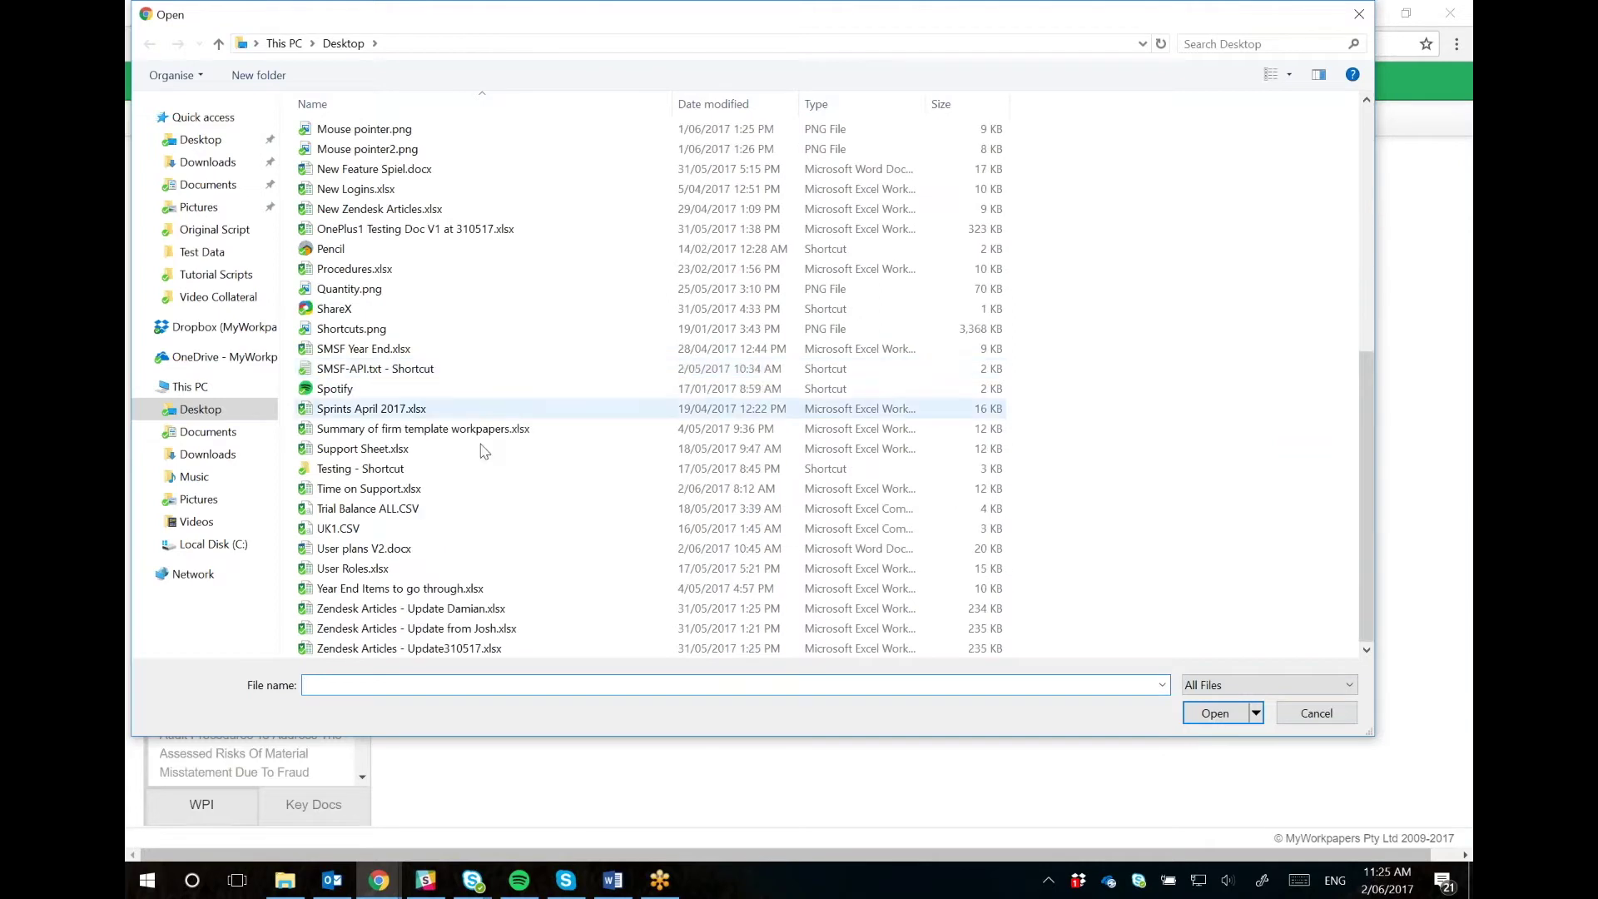
{"action": "left_click", "coordinate": [477, 510]}
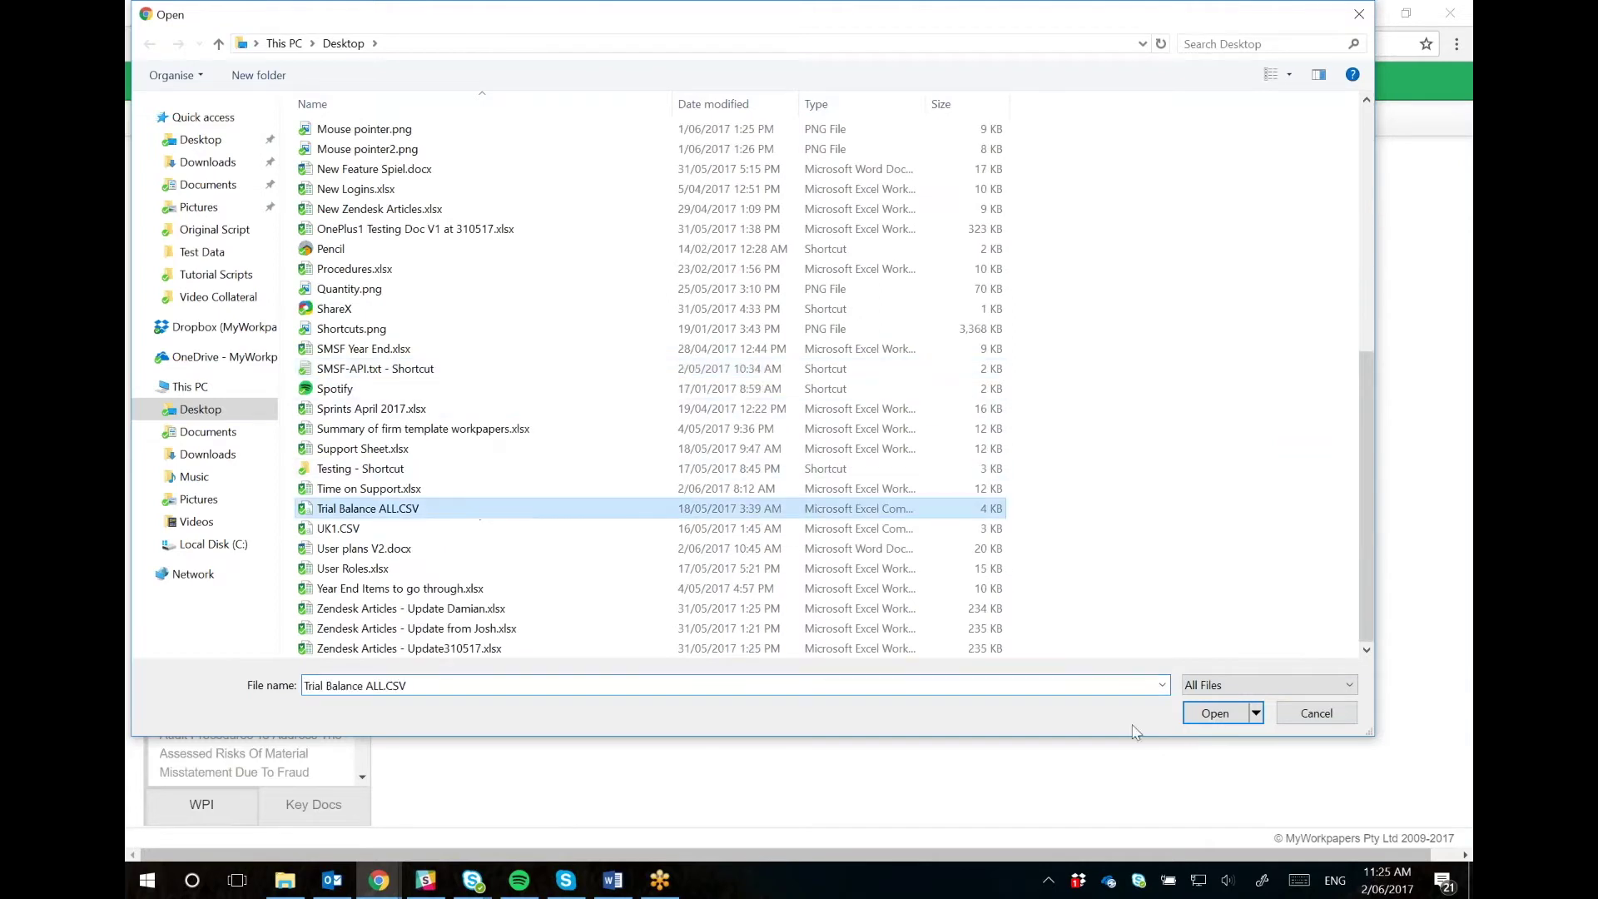
{"action": "left_click", "coordinate": [1217, 713]}
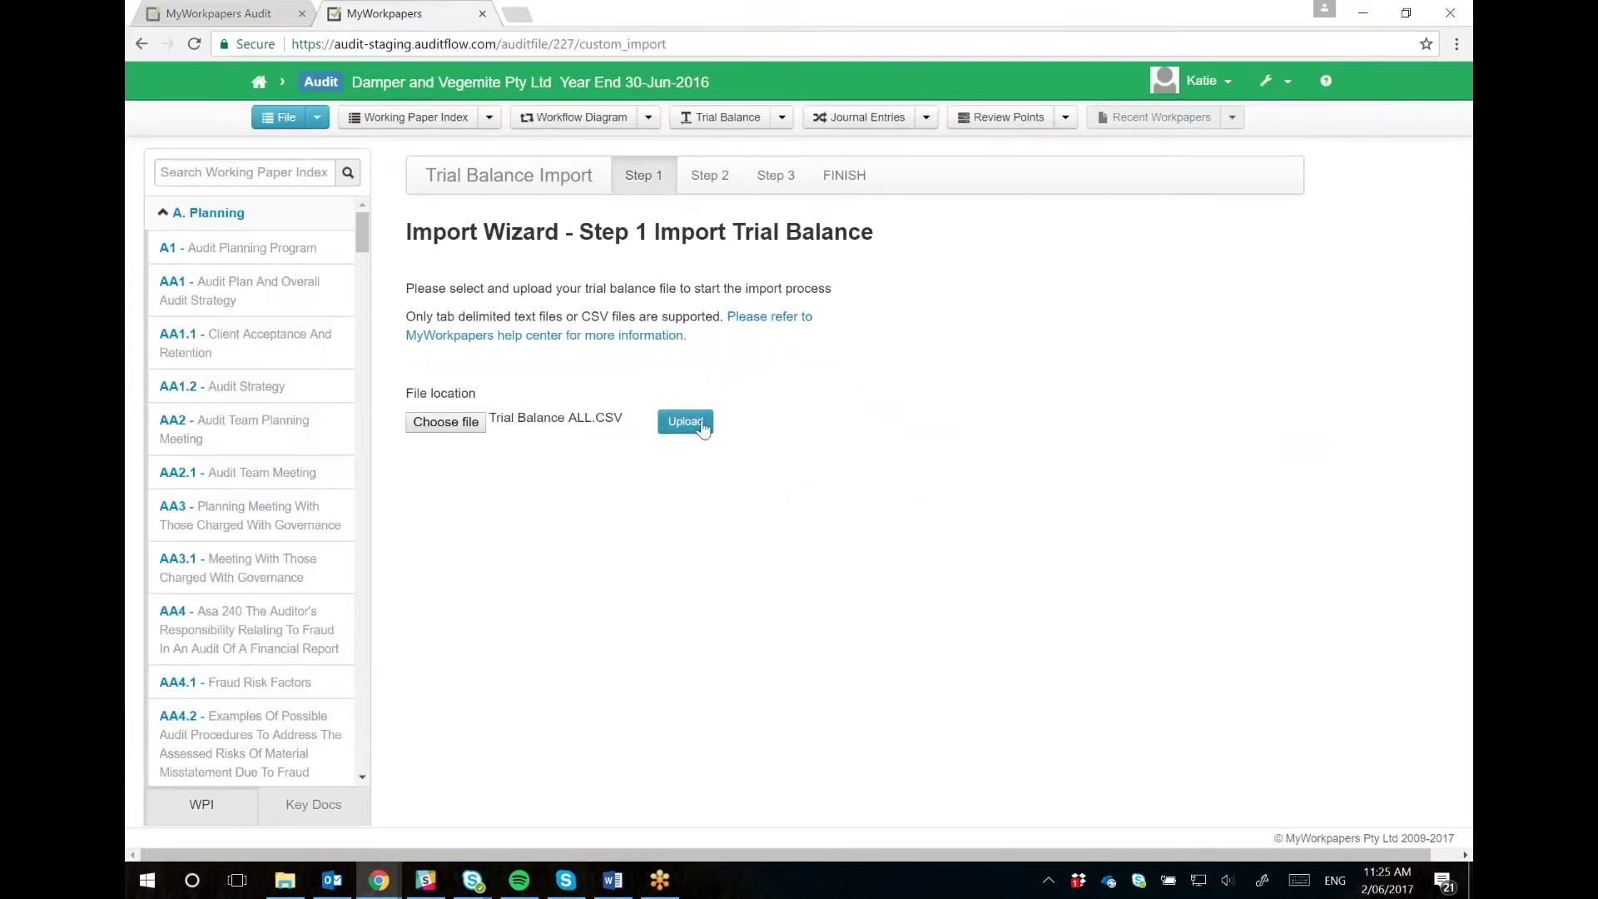
{"action": "left_click", "coordinate": [686, 422]}
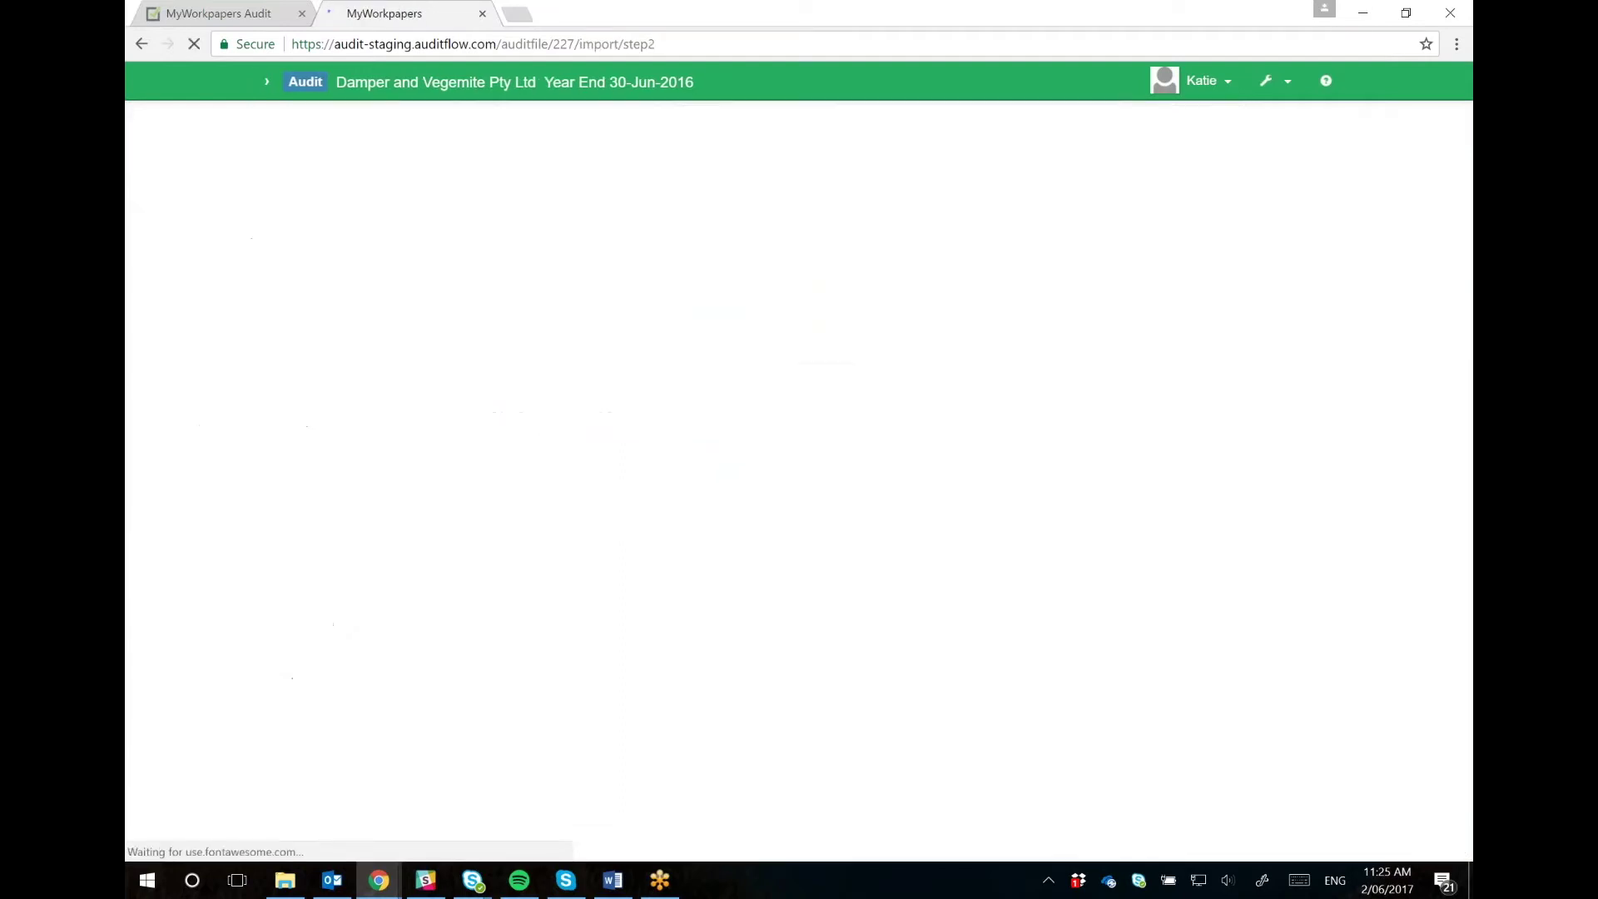
Use the Account,Description header line, map PY Debit to PY DR and PY Credit to PY CR, and continue.
{"action": "left_click", "coordinate": [731, 367]}
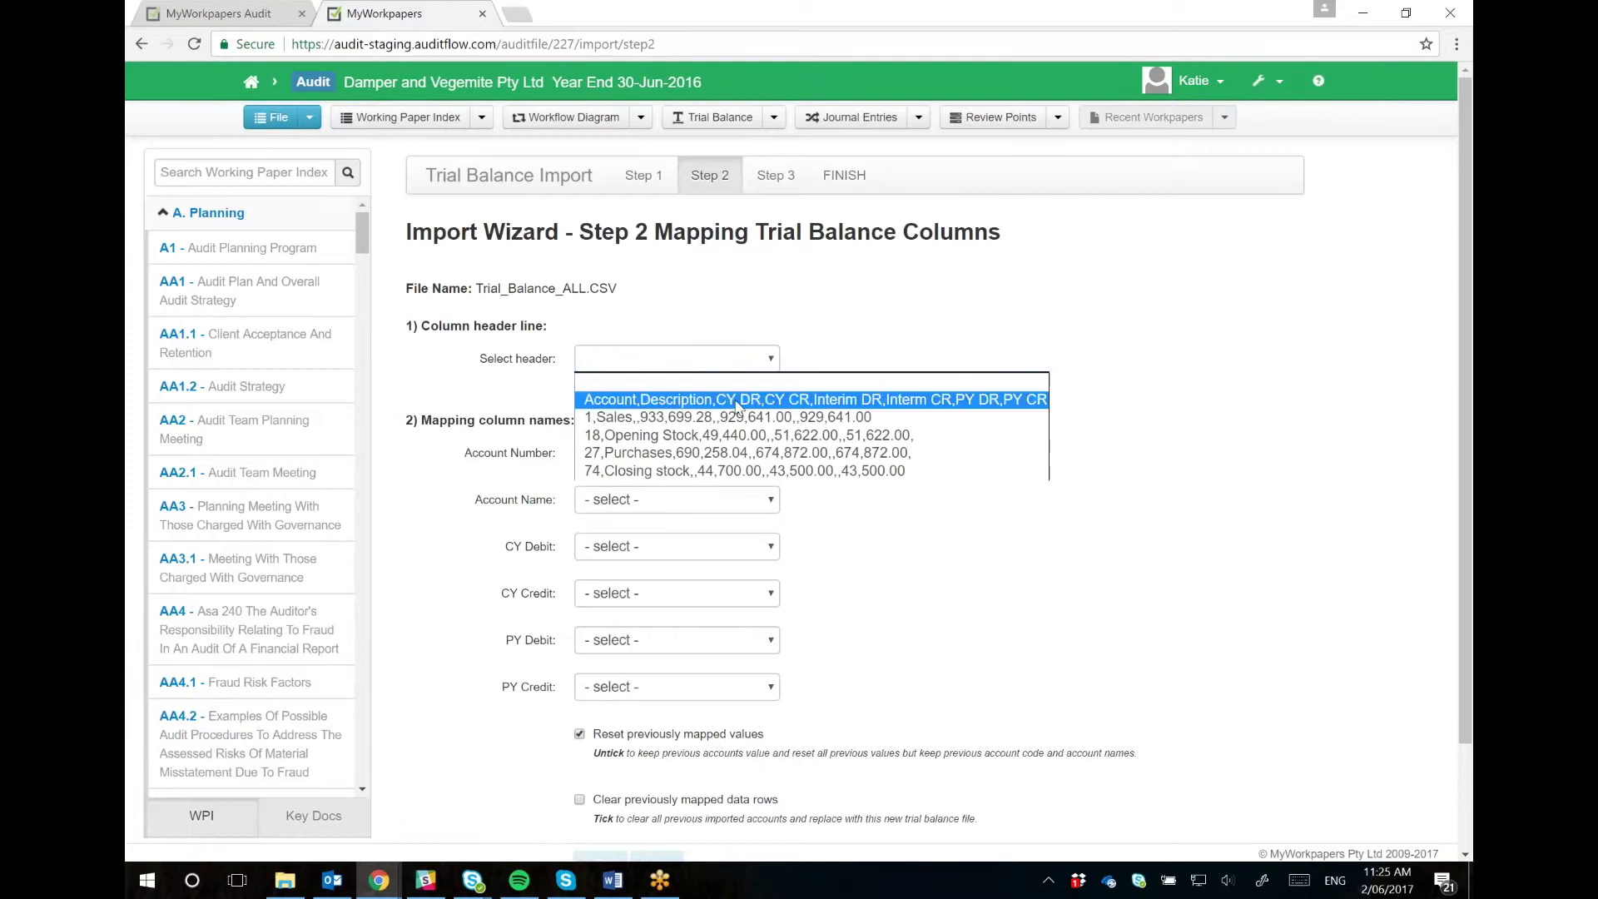
{"action": "left_click", "coordinate": [737, 401]}
{"action": "scroll", "coordinate": [877, 487], "scroll_direction": "down", "scroll_amount": 1}
{"action": "scroll", "coordinate": [799, 500], "scroll_direction": "down", "scroll_amount": 2}
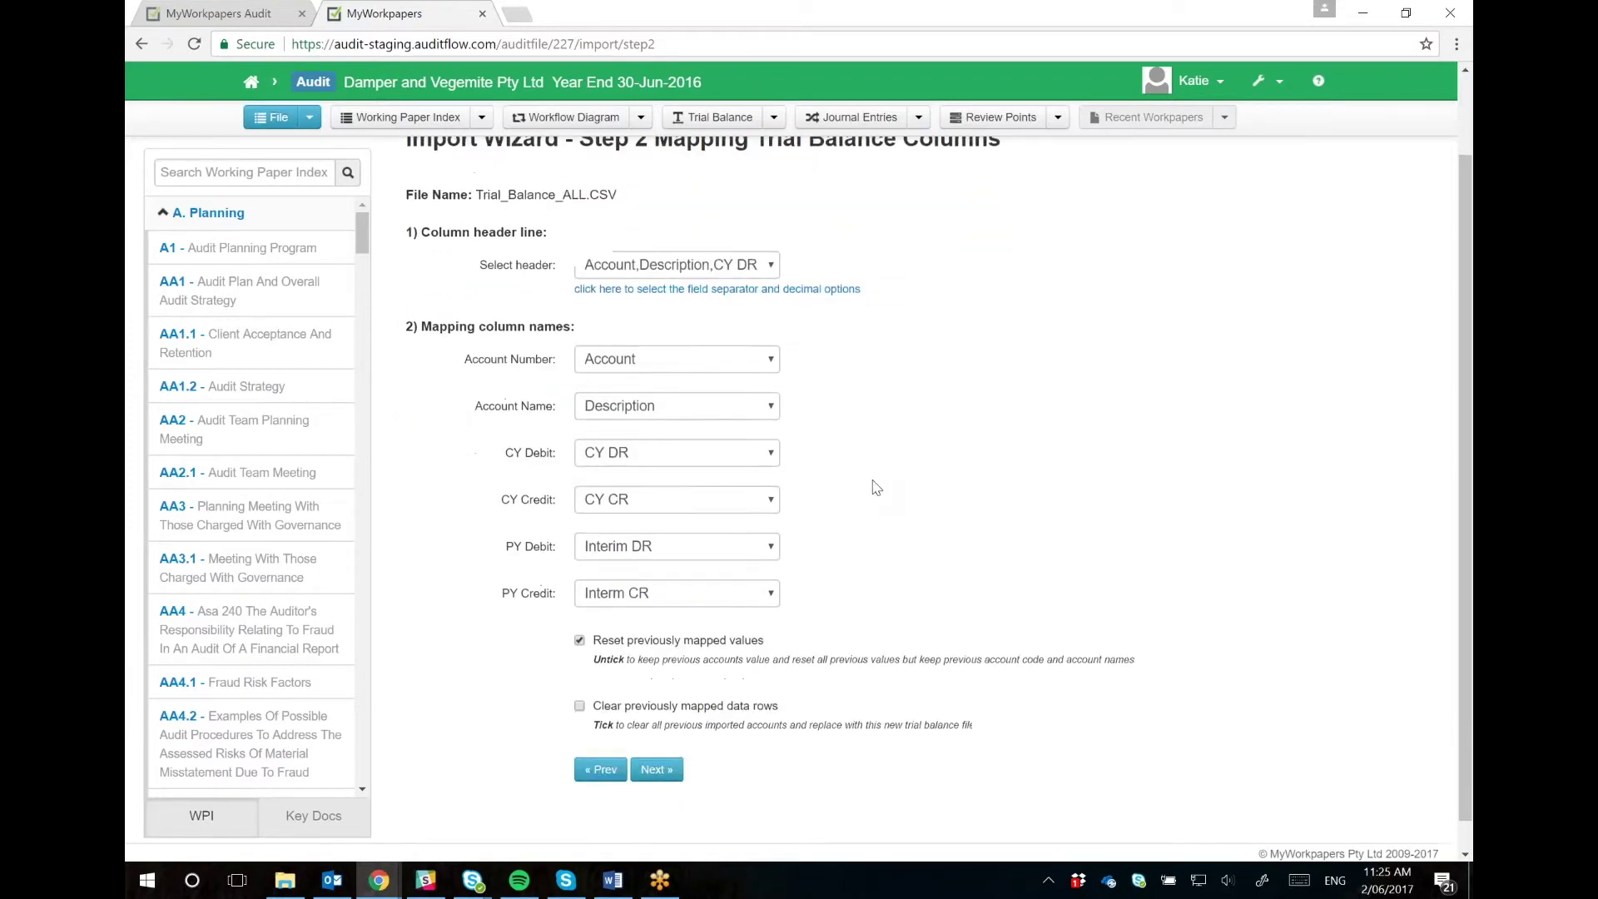
{"action": "left_click", "coordinate": [749, 512]}
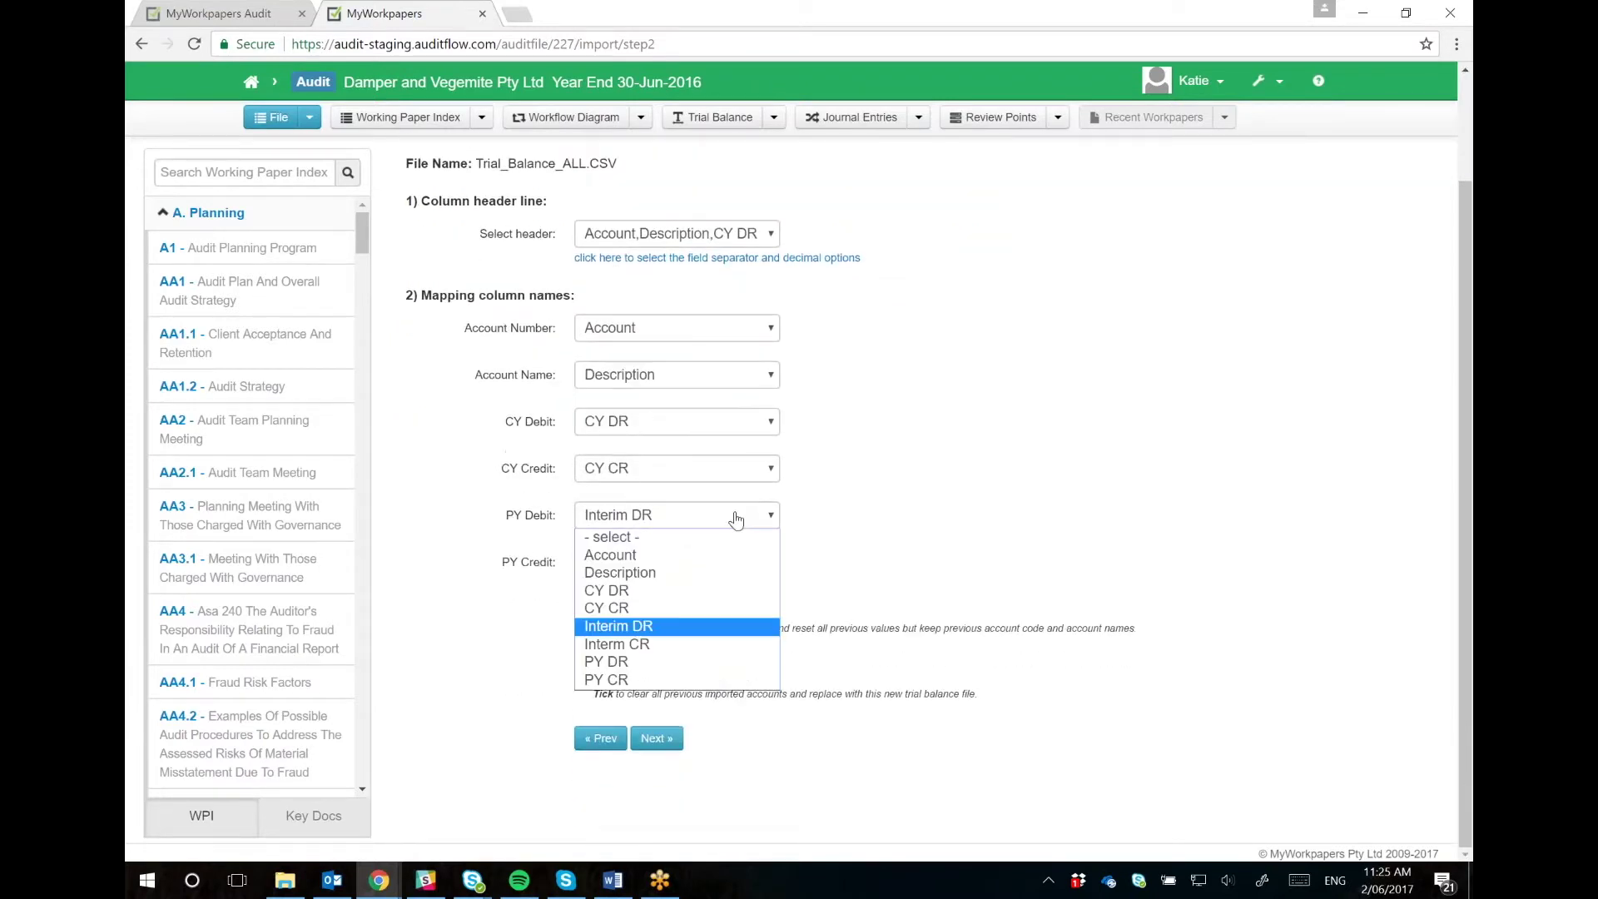
{"action": "left_click", "coordinate": [688, 661]}
{"action": "left_click", "coordinate": [690, 562]}
{"action": "left_click", "coordinate": [674, 728]}
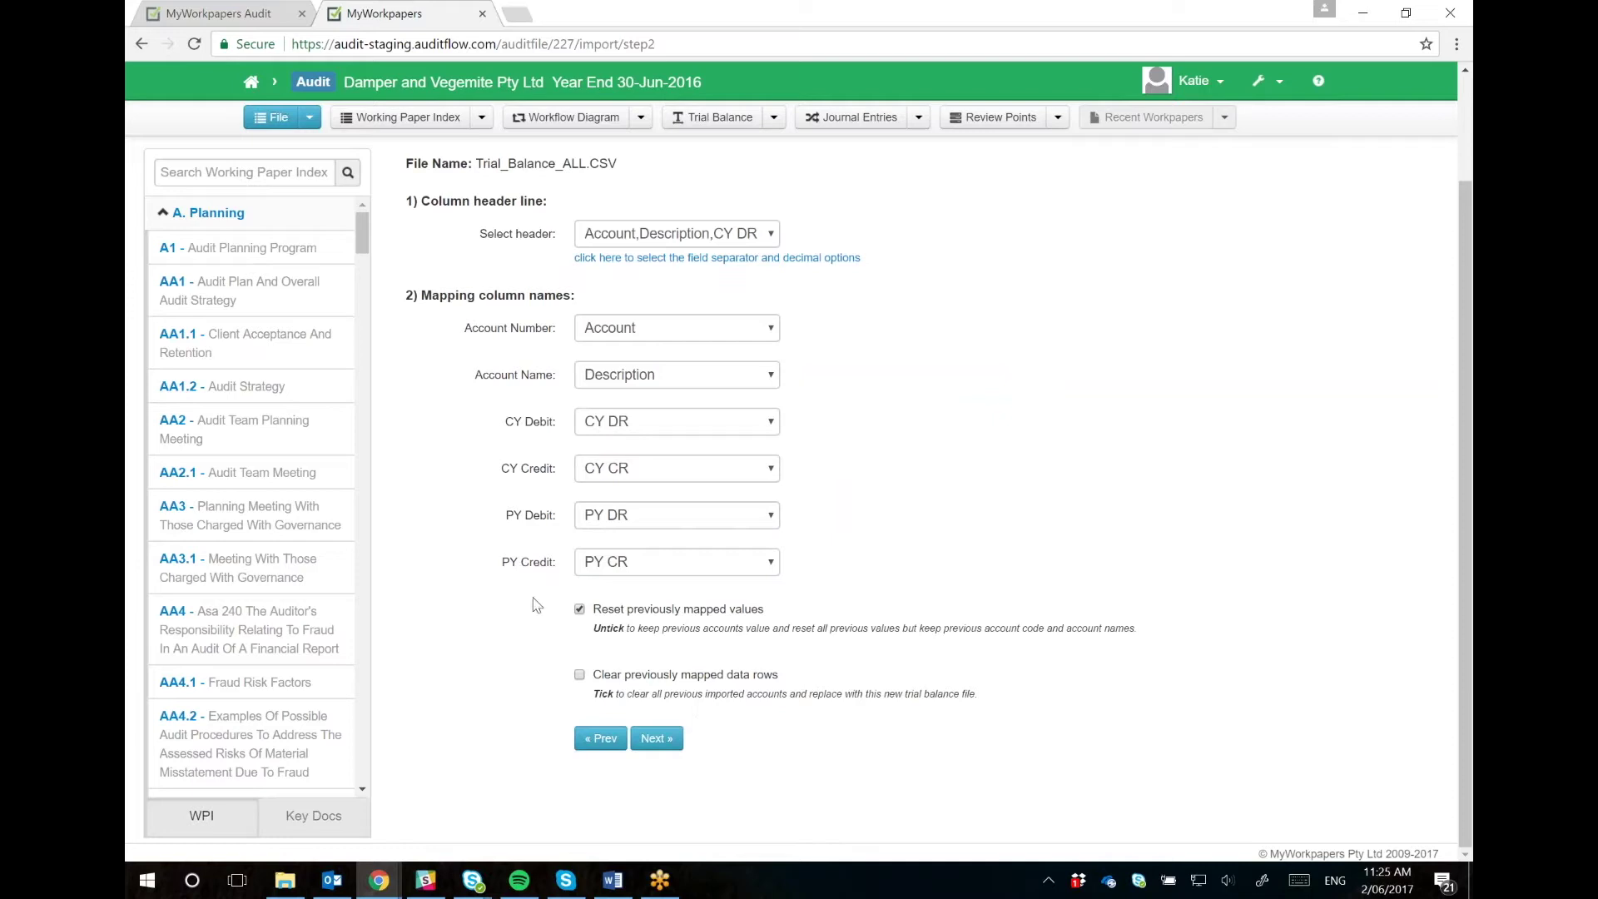
{"action": "left_click", "coordinate": [657, 738]}
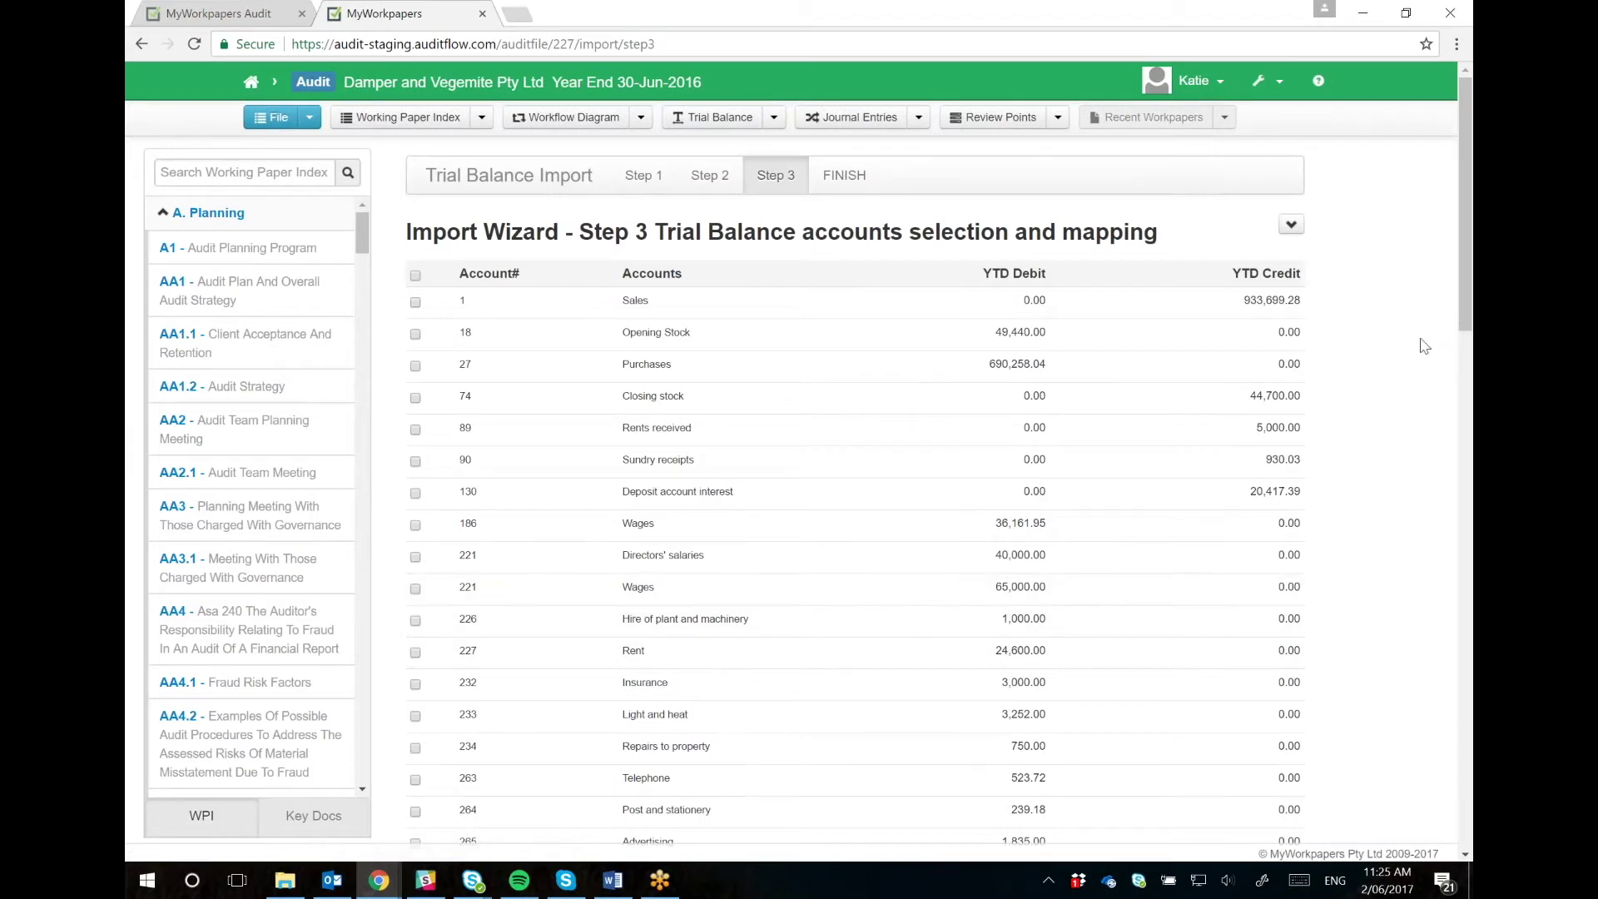
Set the import period to Initial and import the 60 accounts, confirming with OK.
{"action": "left_click_drag", "start_coordinate": [1466, 312], "coordinate": [1376, 809]}
{"action": "left_click", "coordinate": [1157, 756]}
{"action": "left_click", "coordinate": [1153, 801]}
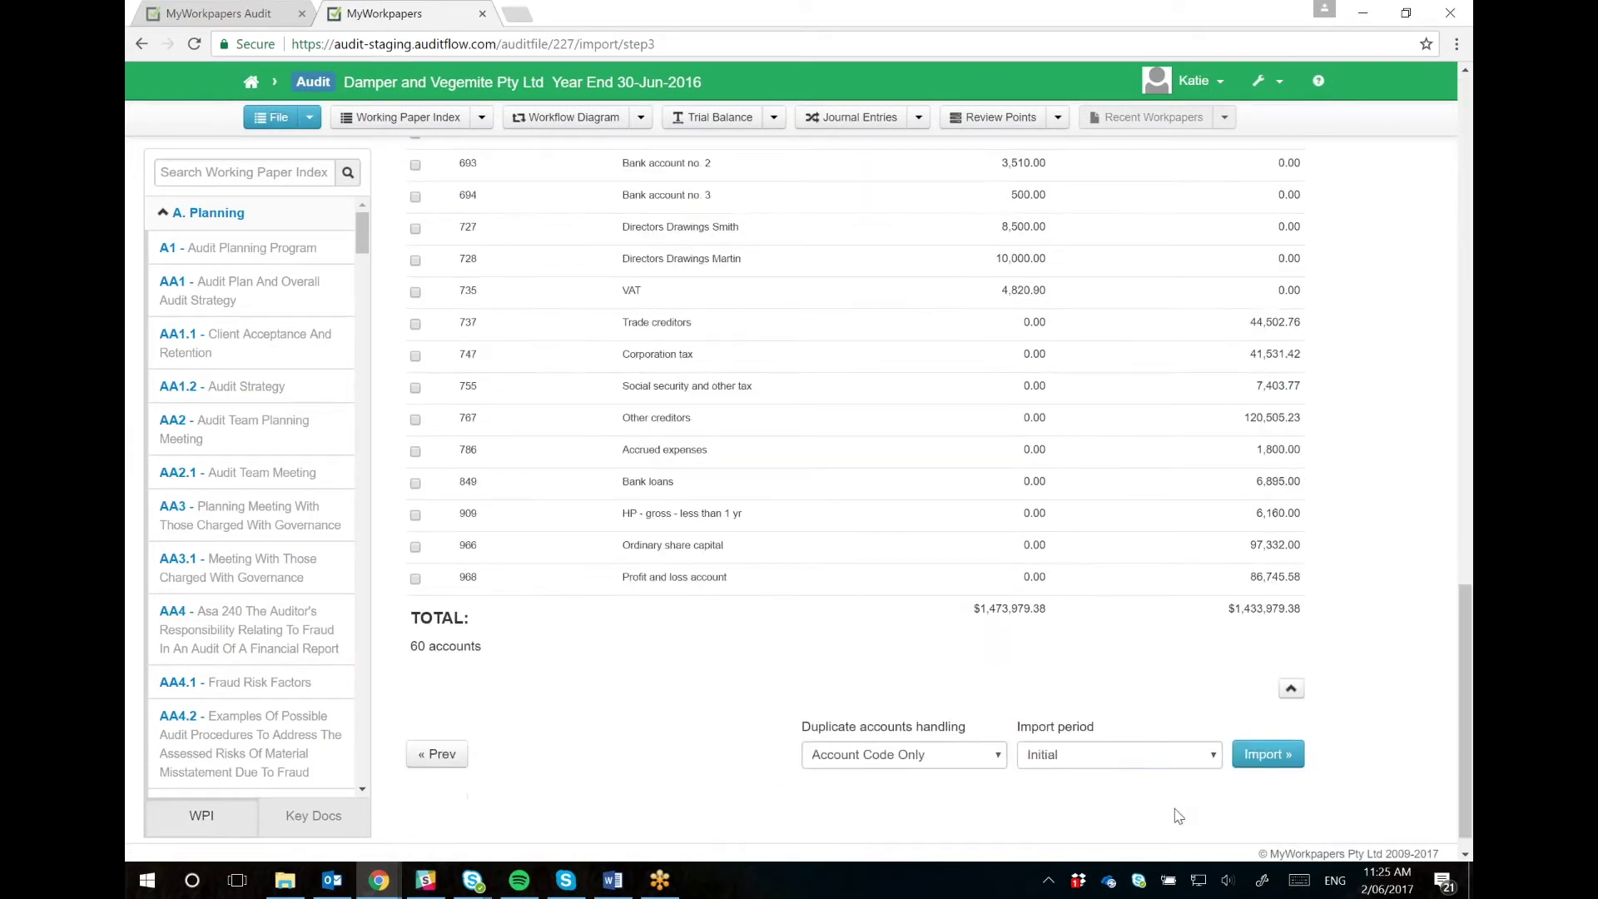
{"action": "left_click", "coordinate": [1244, 746]}
{"action": "left_click", "coordinate": [898, 157]}
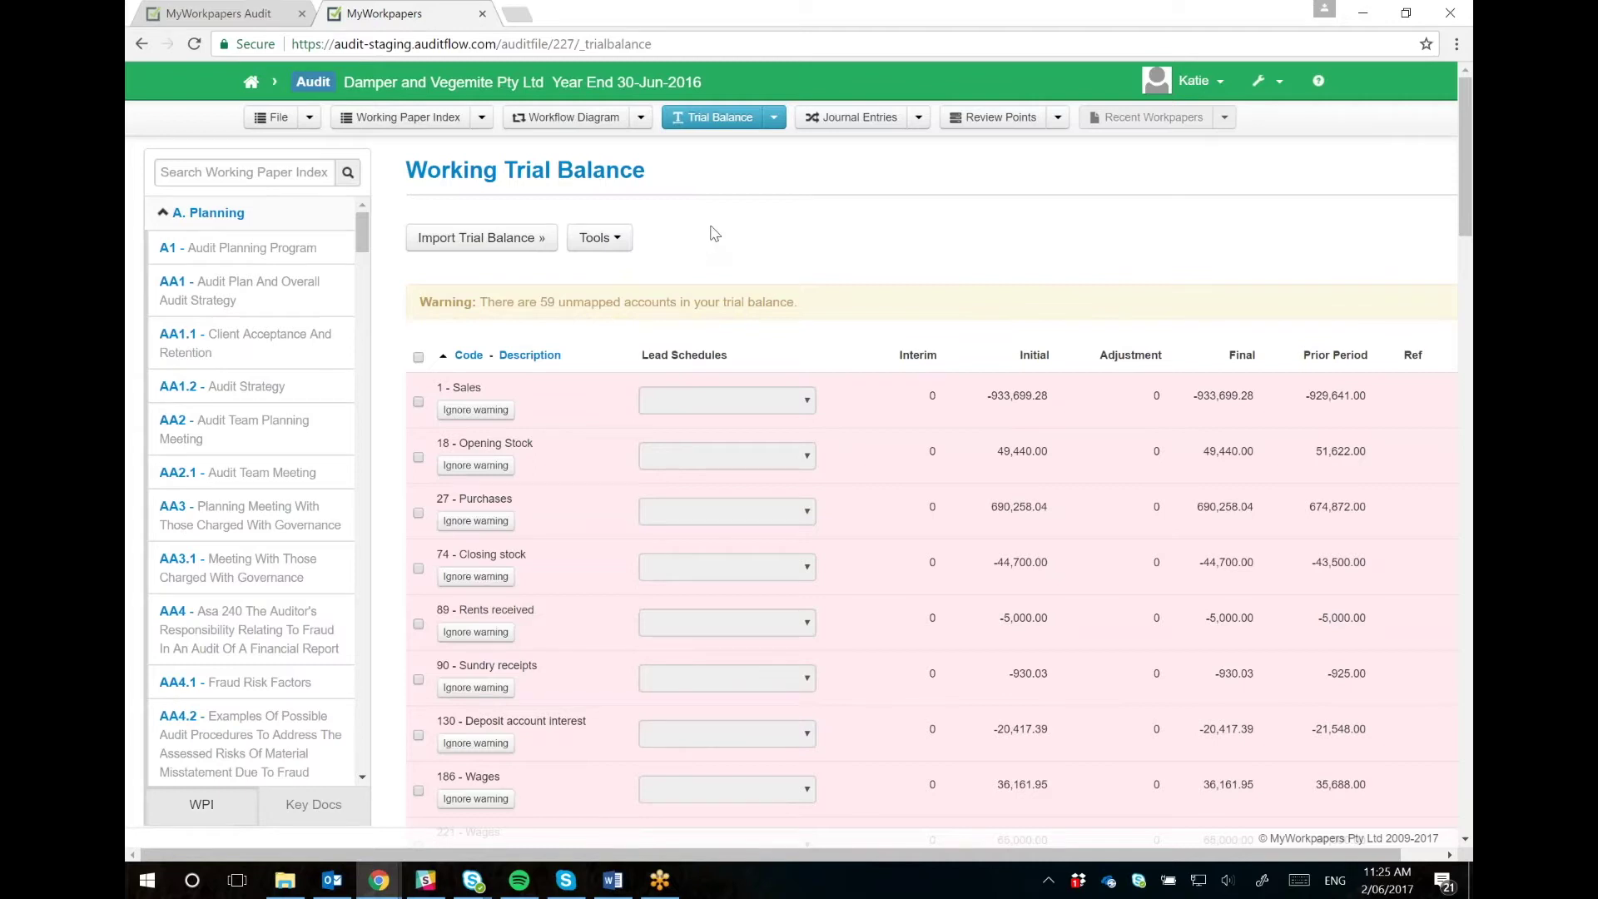
Map the accounts with the custom UK1 Template accounting structure from the Tools menu.
{"action": "left_click", "coordinate": [619, 243]}
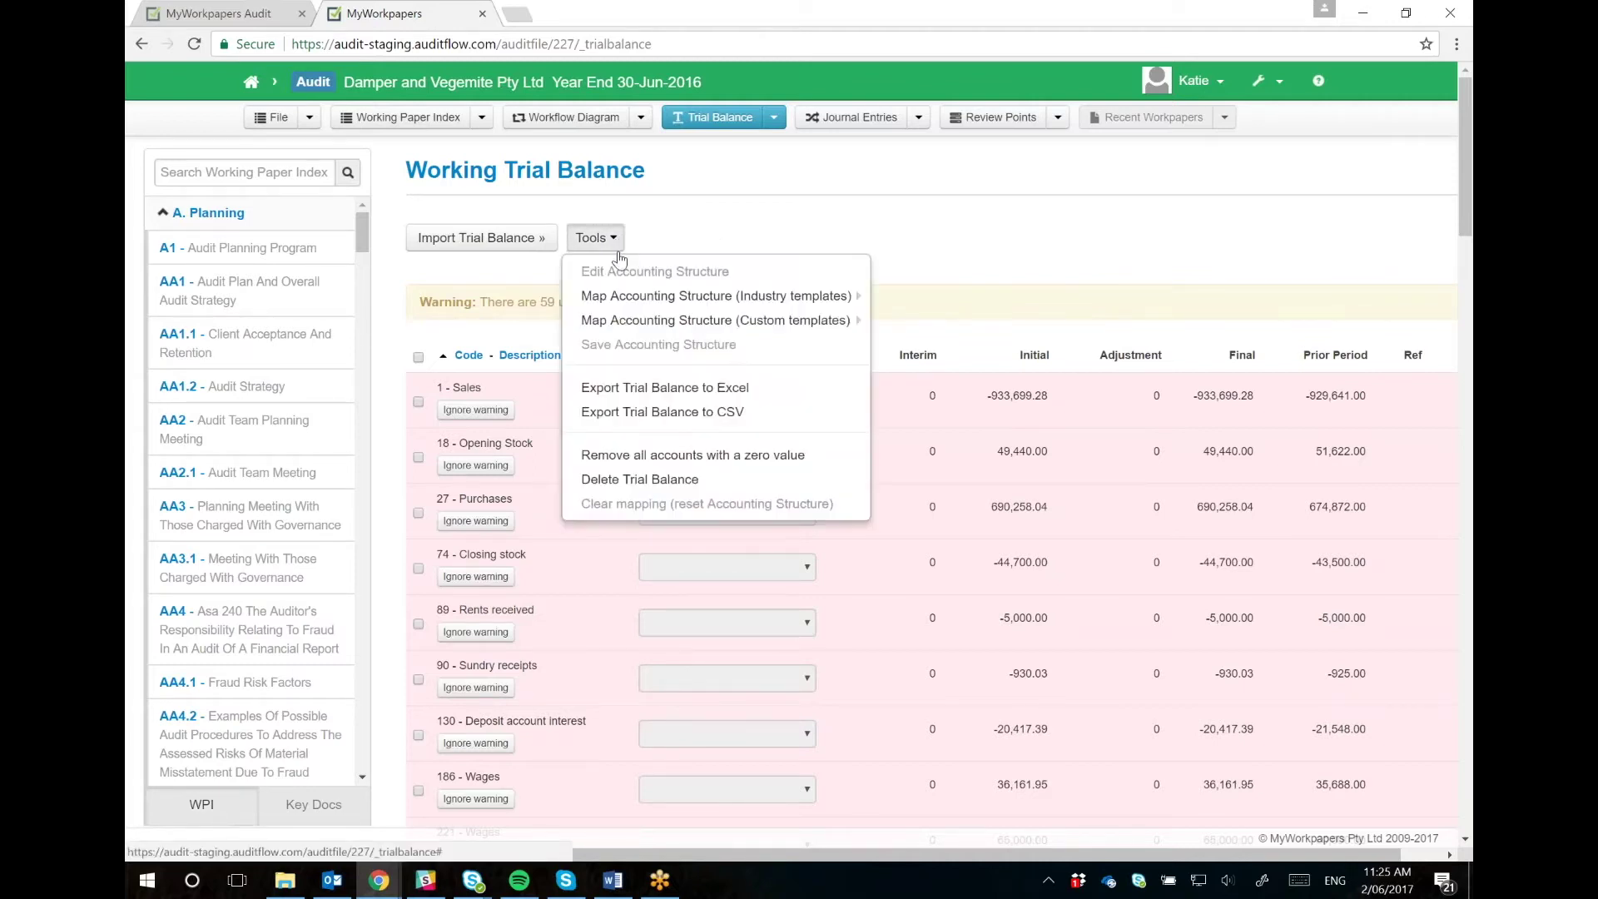
{"action": "mouse_move", "coordinate": [630, 303]}
{"action": "mouse_move", "coordinate": [837, 324]}
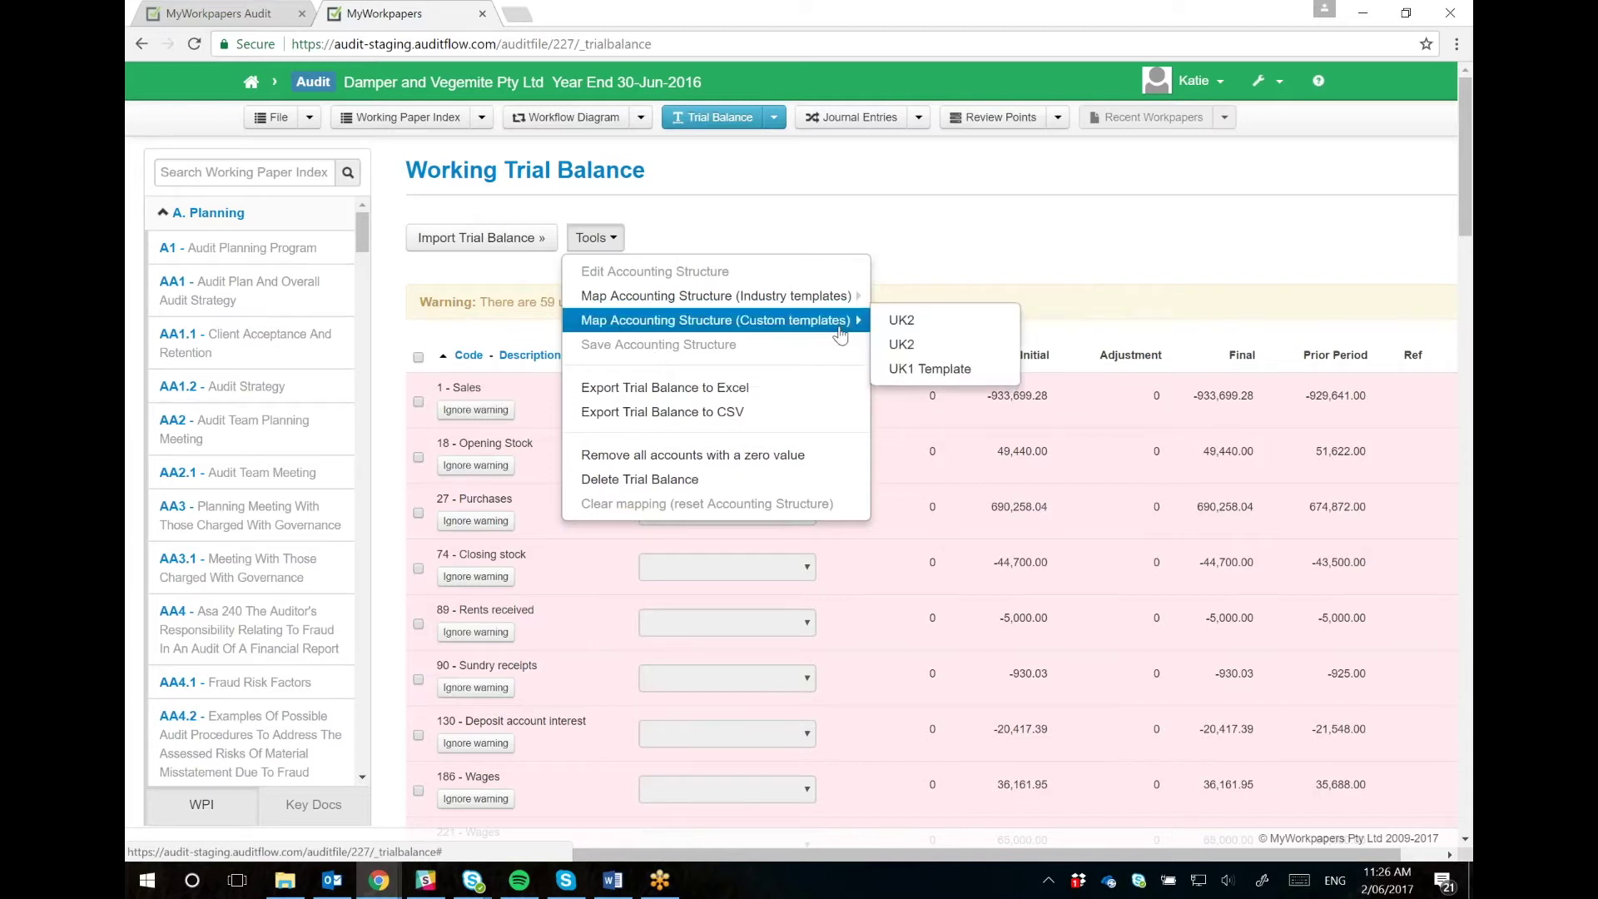
{"action": "left_click", "coordinate": [912, 372]}
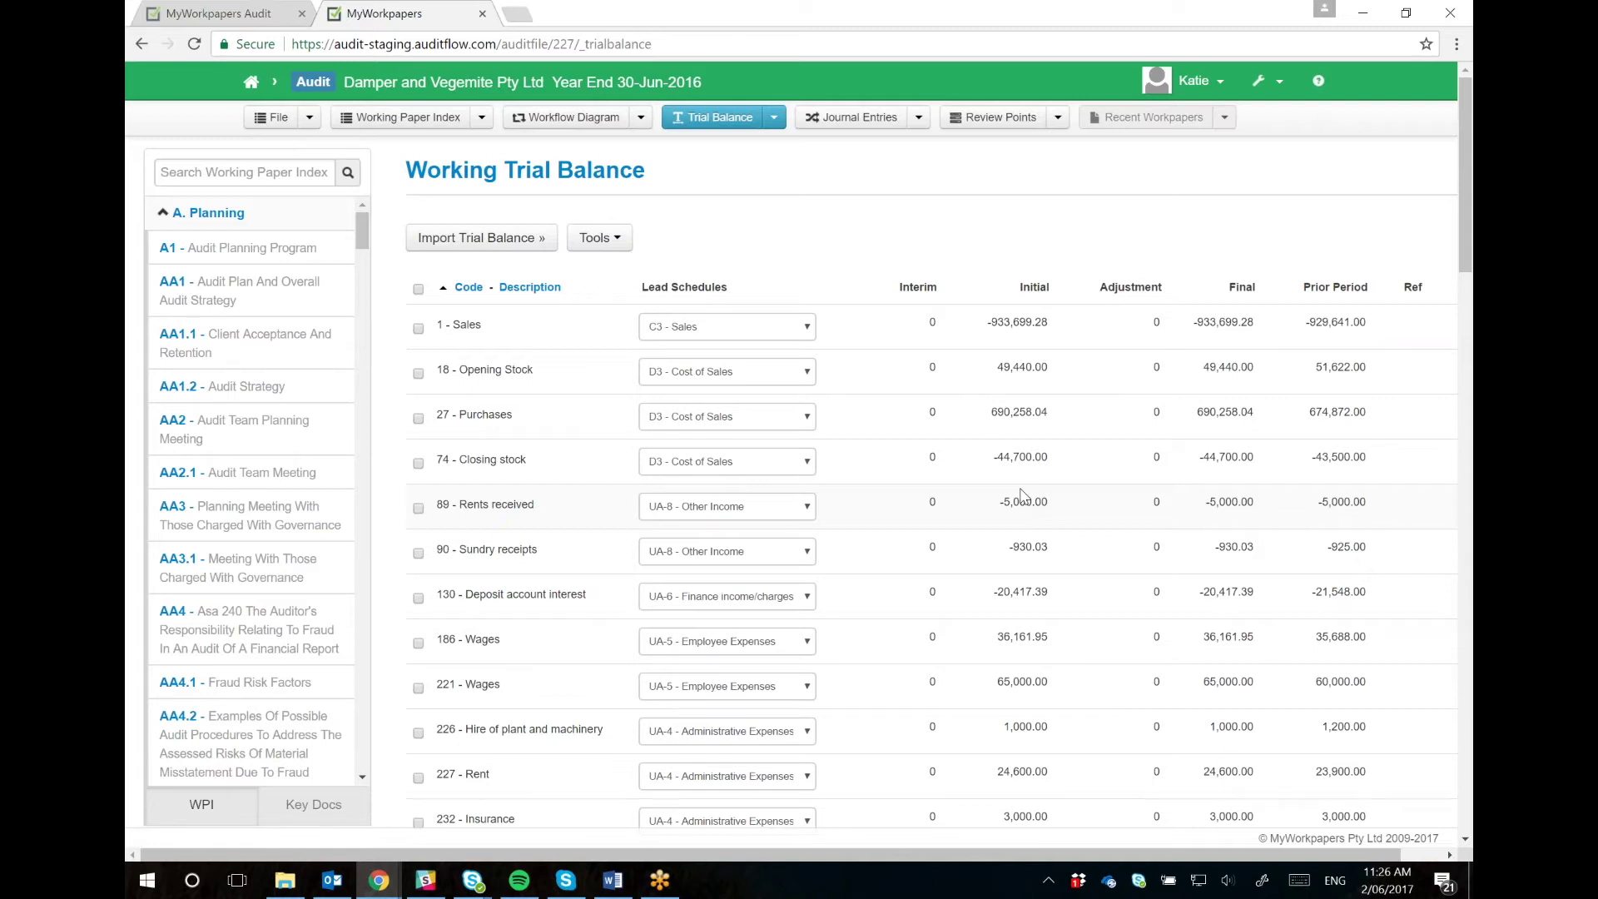
Open the accounting structure editor and view its Balance Sheet assets, liabilities and capital groupings.
{"action": "left_click", "coordinate": [601, 239]}
{"action": "left_click", "coordinate": [624, 274]}
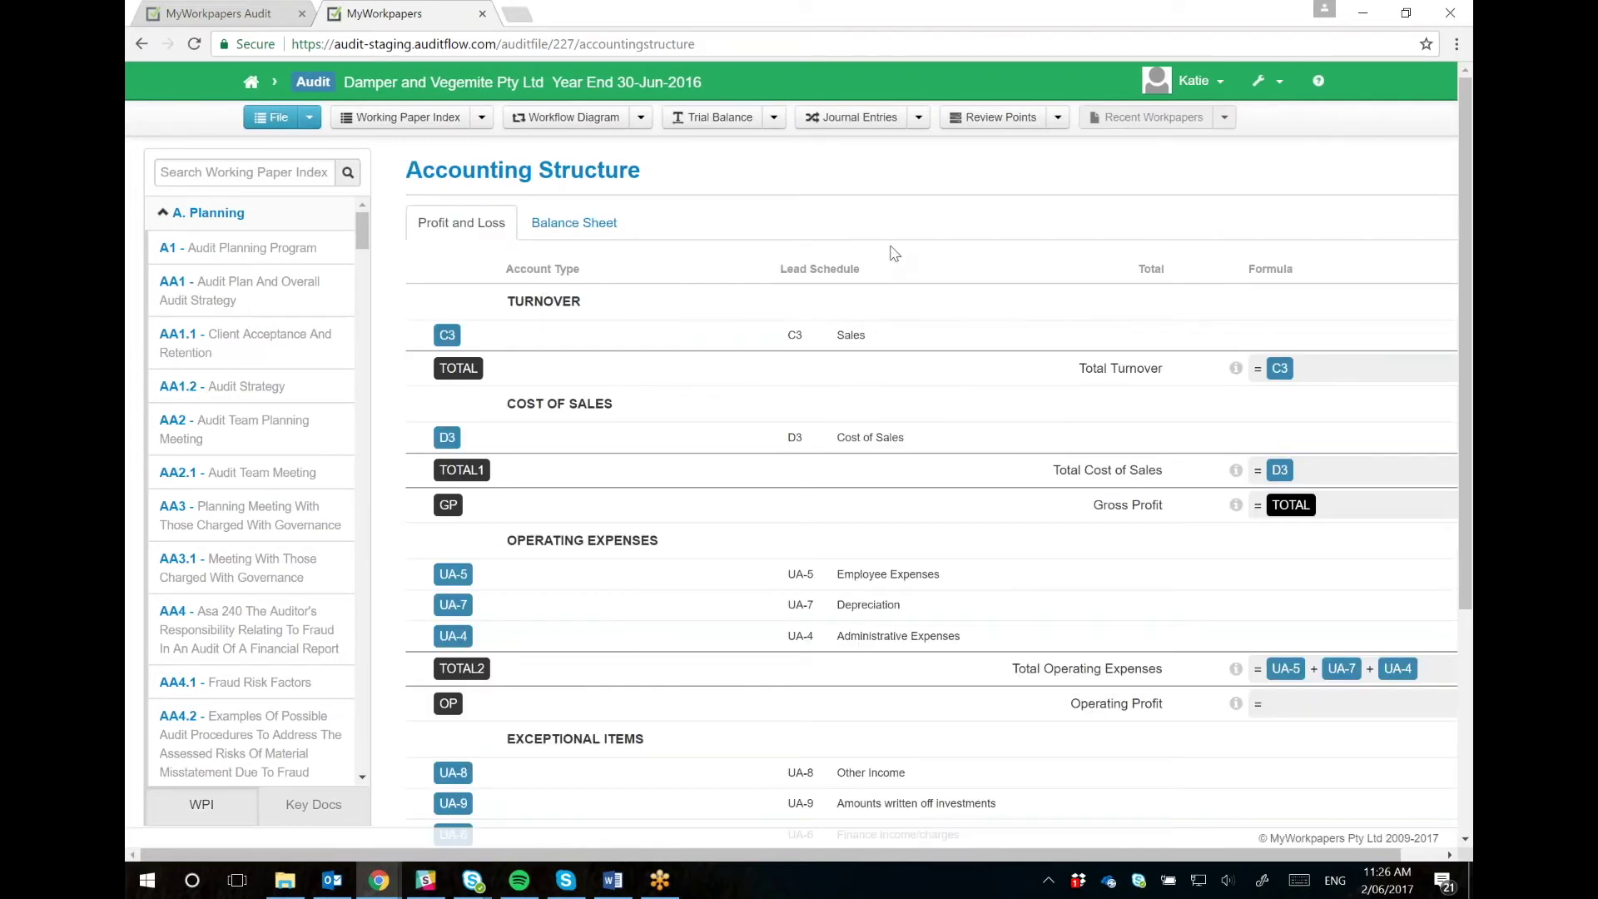
{"action": "scroll", "coordinate": [916, 287], "scroll_direction": "down", "scroll_amount": 4}
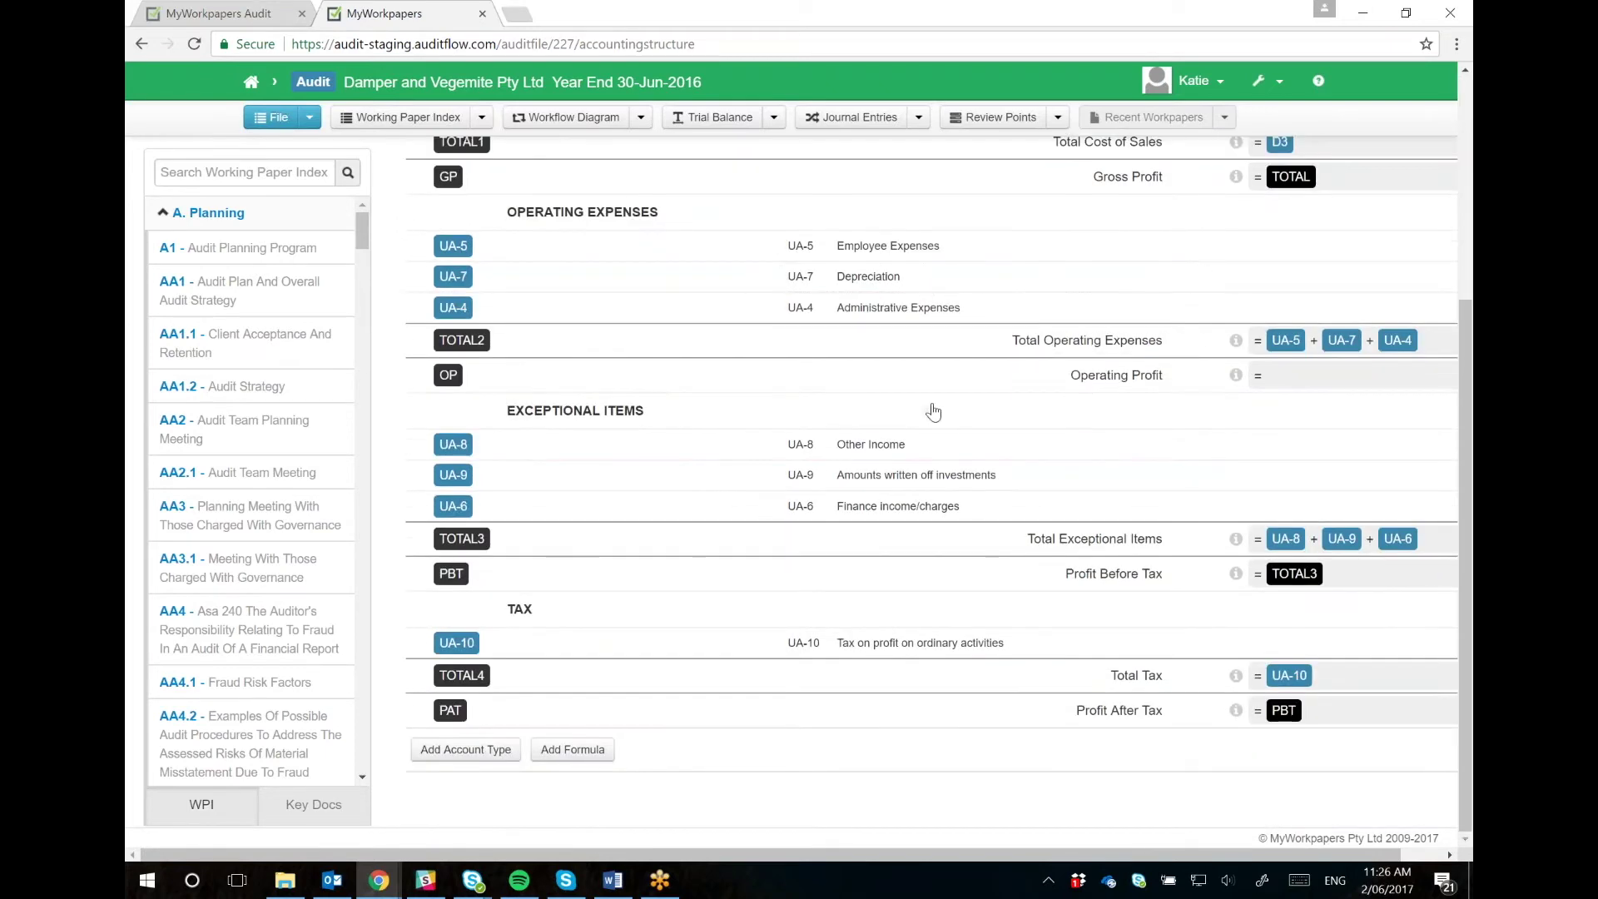
{"action": "scroll", "coordinate": [933, 412], "scroll_direction": "up", "scroll_amount": 5}
{"action": "left_click", "coordinate": [574, 222]}
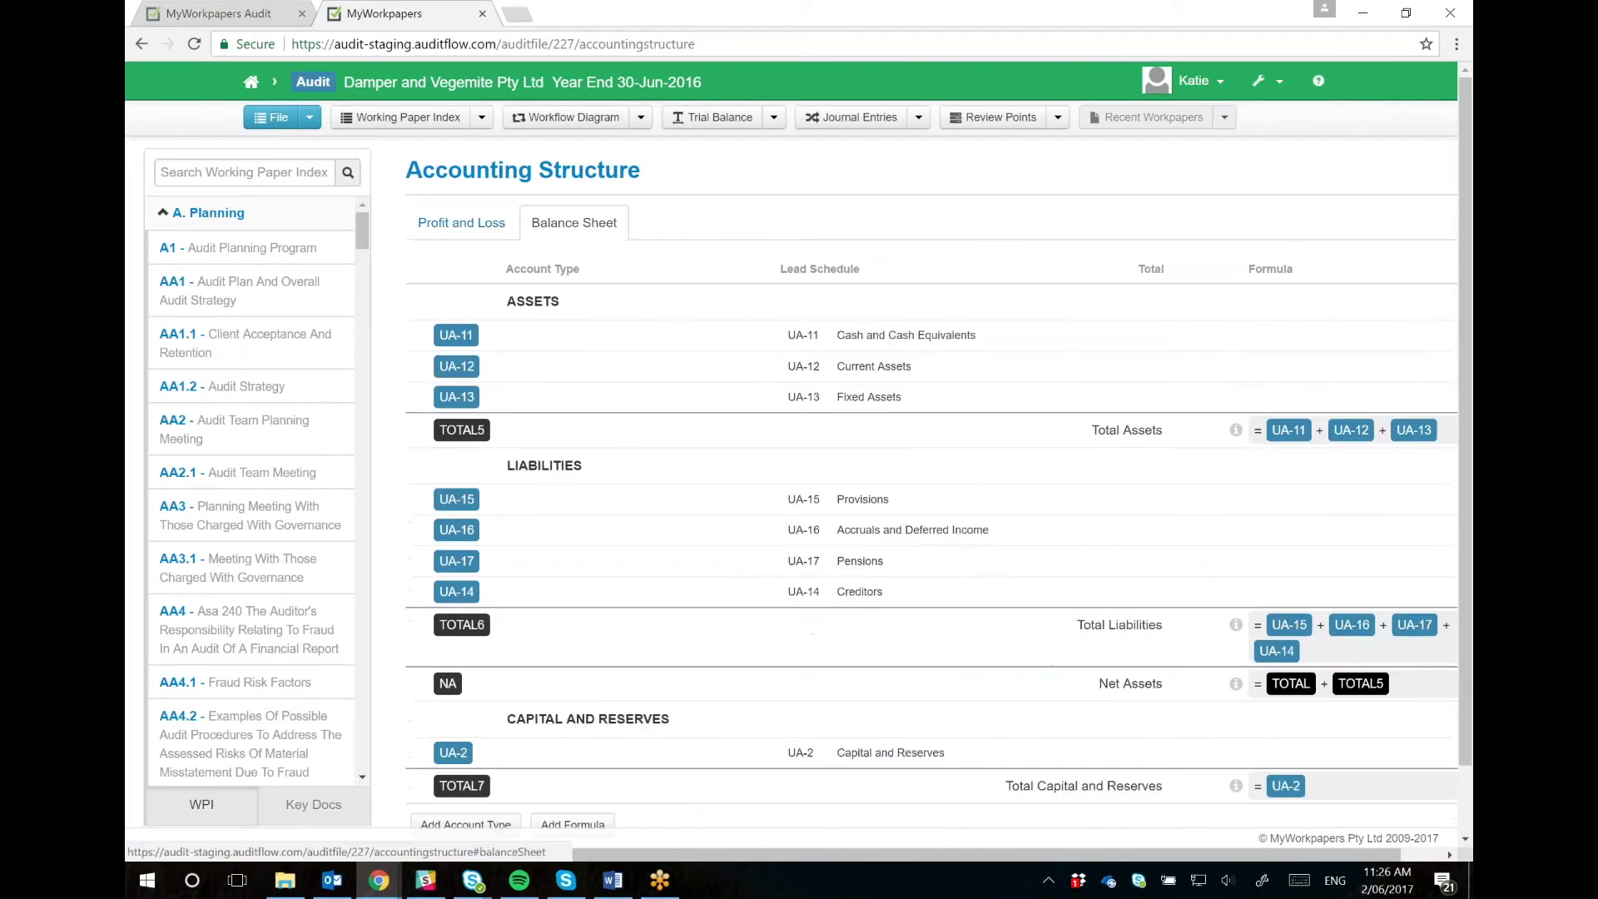
{"action": "left_click", "coordinate": [774, 117]}
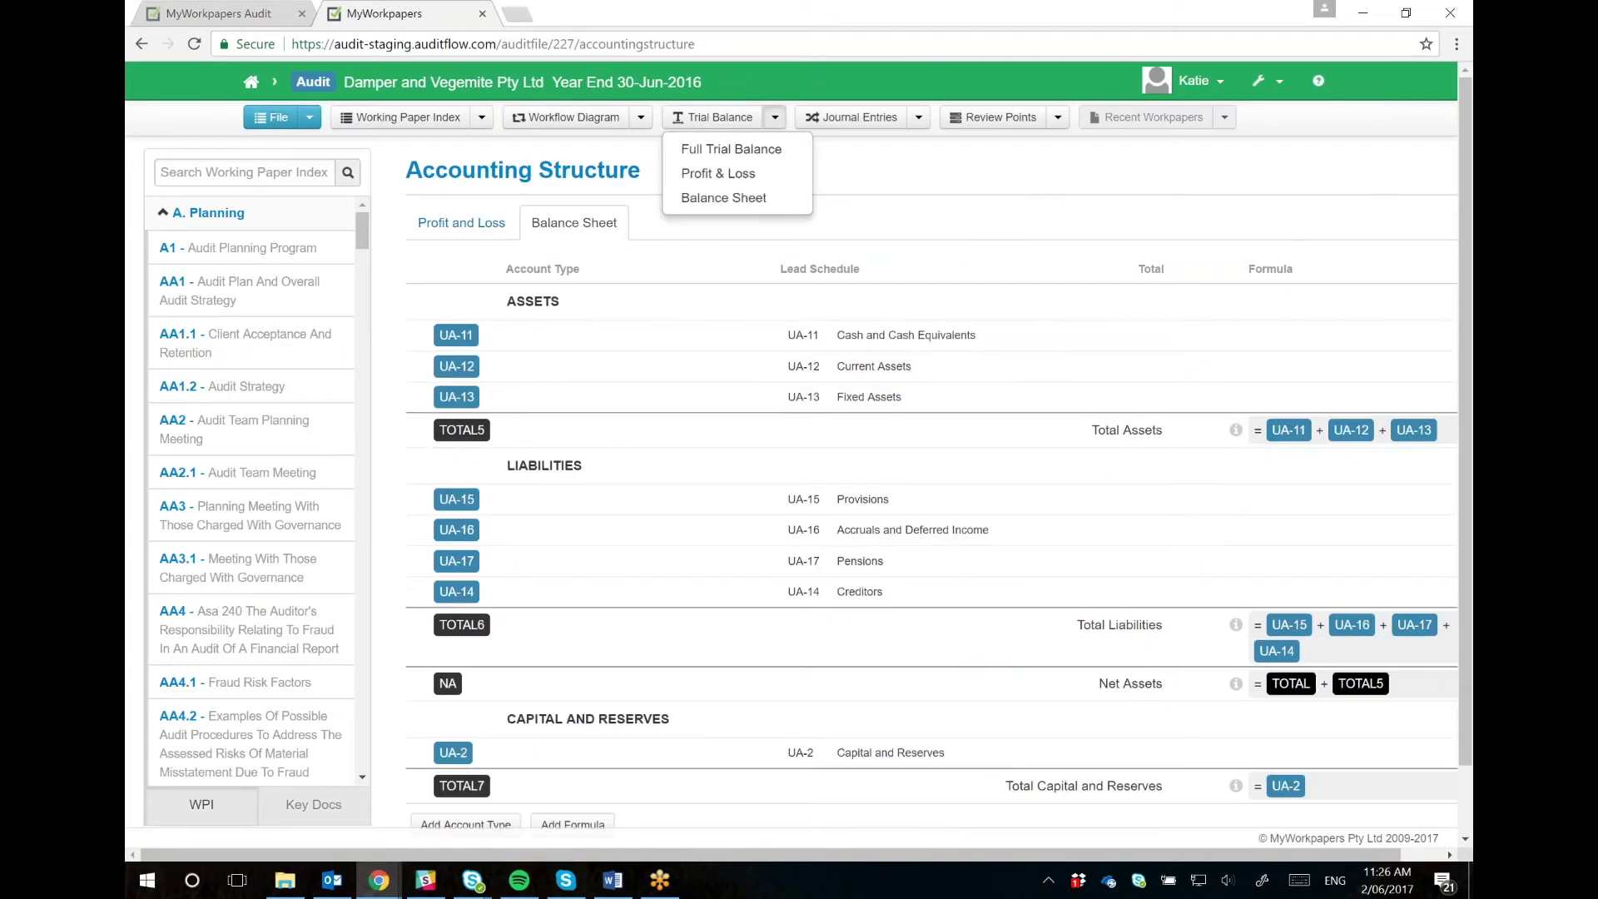
Switch to the Profit & Loss view and briefly expand the Sales line to see its accounts.
{"action": "left_click", "coordinate": [748, 175]}
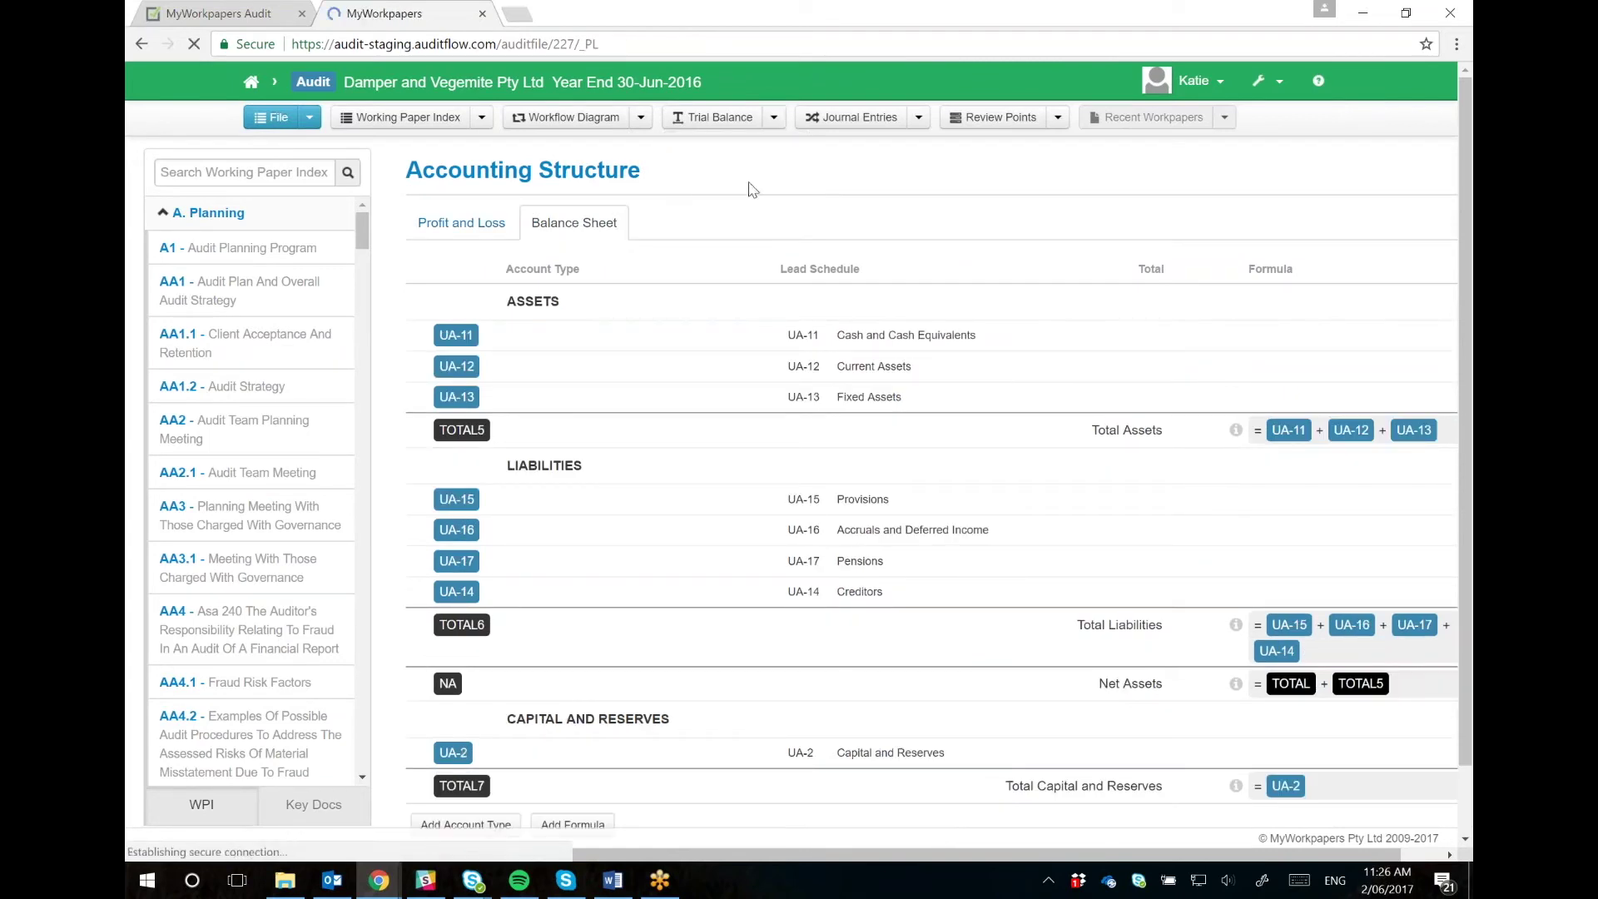
{"action": "scroll", "coordinate": [594, 397], "scroll_direction": "down", "scroll_amount": 2}
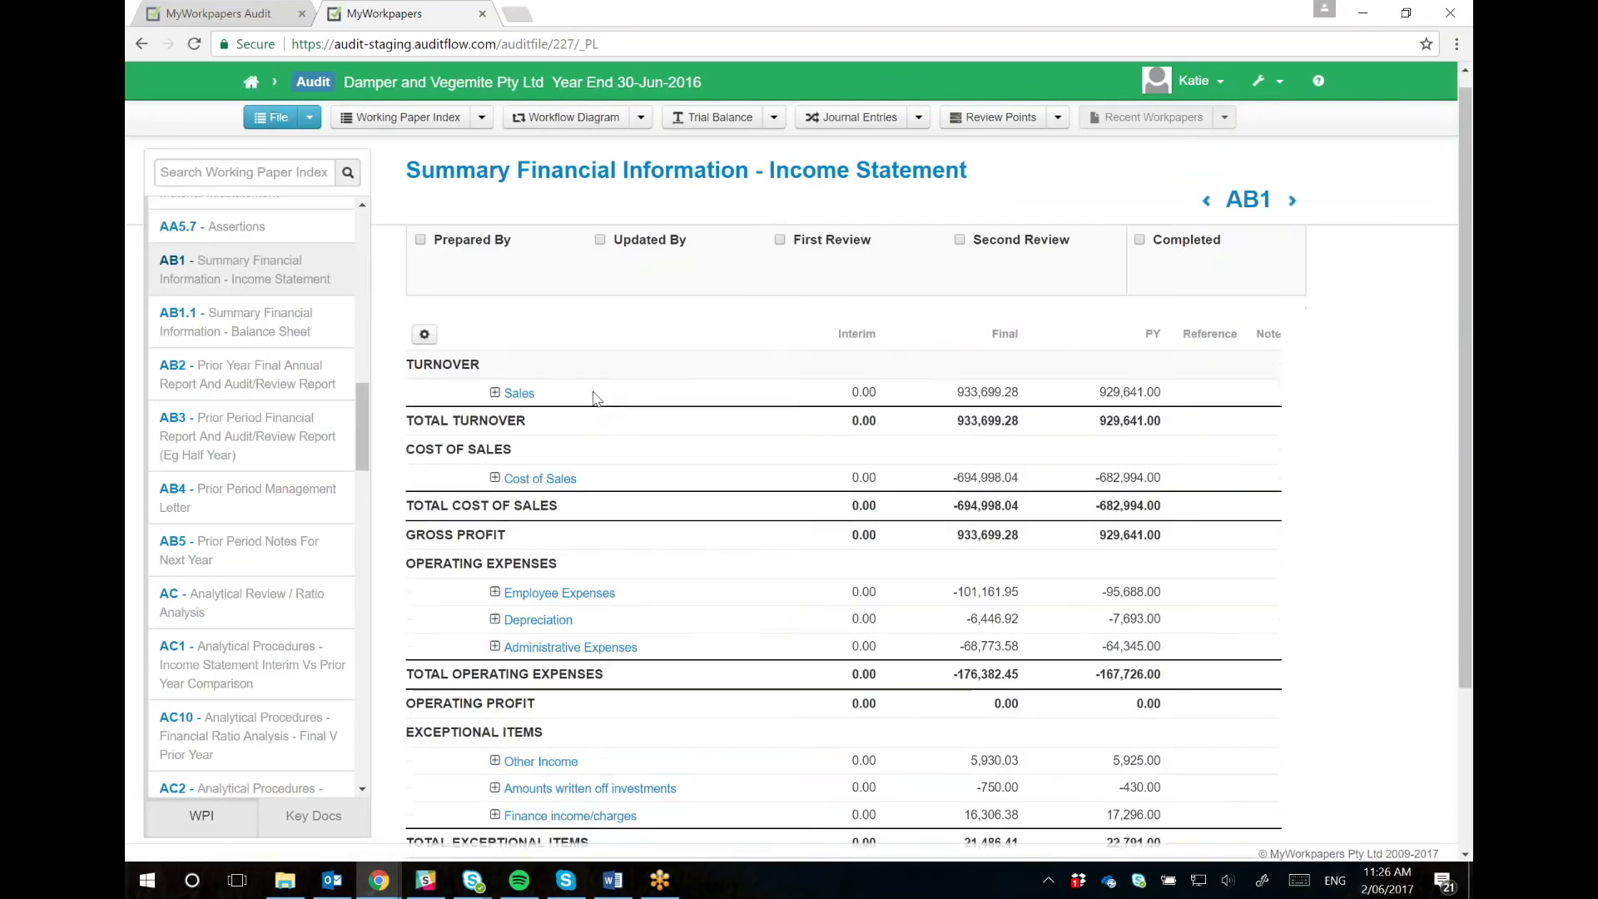
{"action": "scroll", "coordinate": [594, 397], "scroll_direction": "up", "scroll_amount": 1}
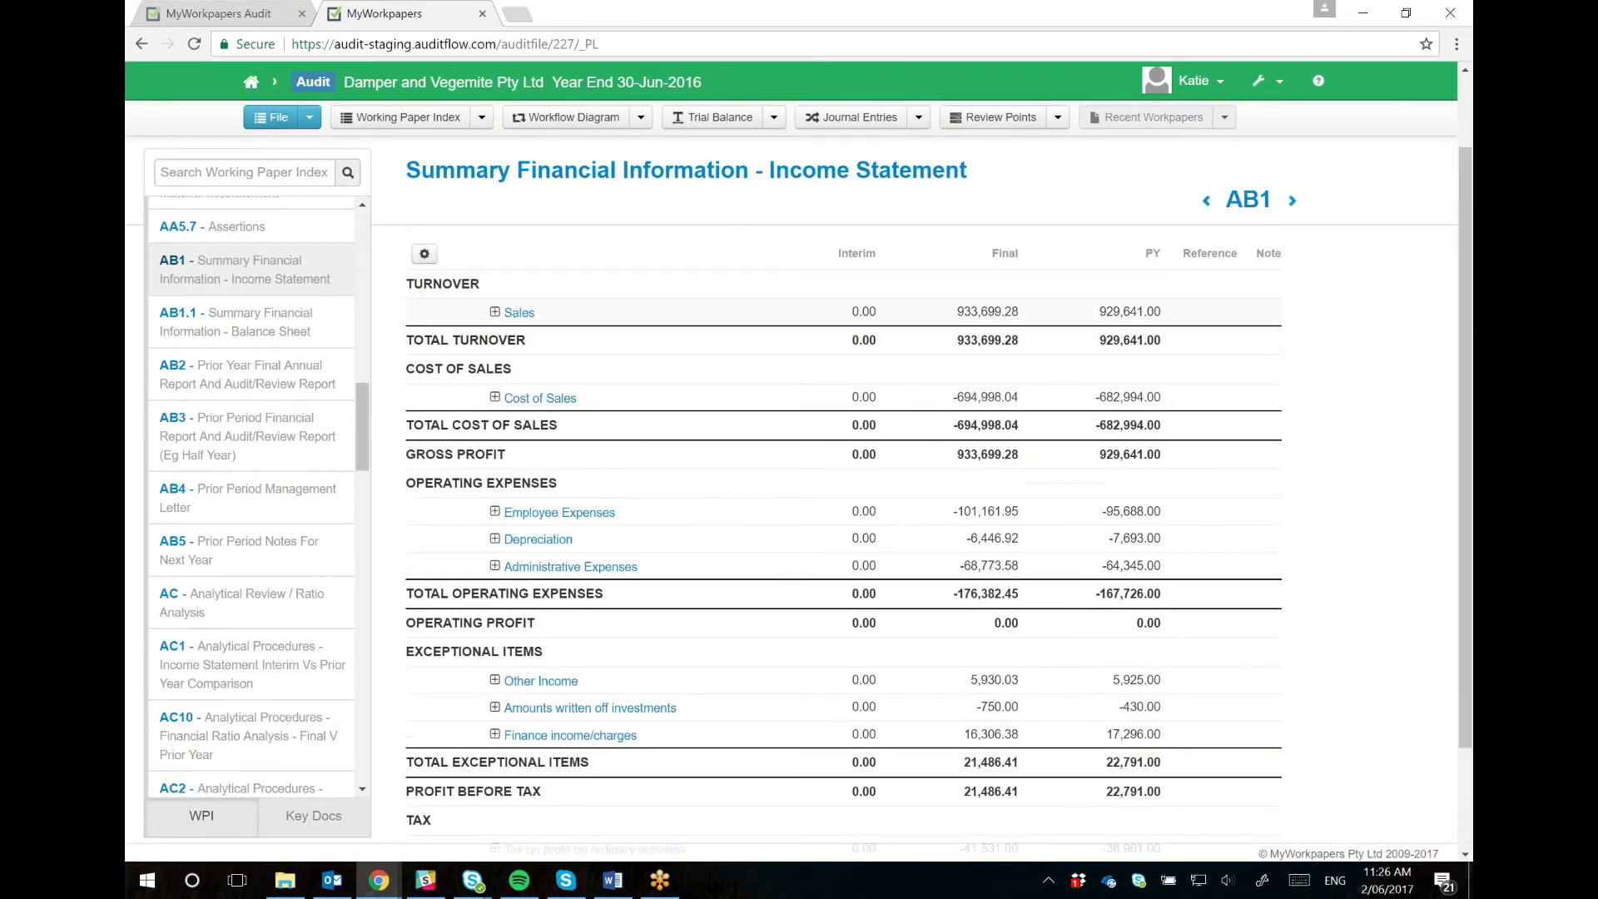
{"action": "left_click", "coordinate": [495, 312]}
{"action": "left_click", "coordinate": [494, 312]}
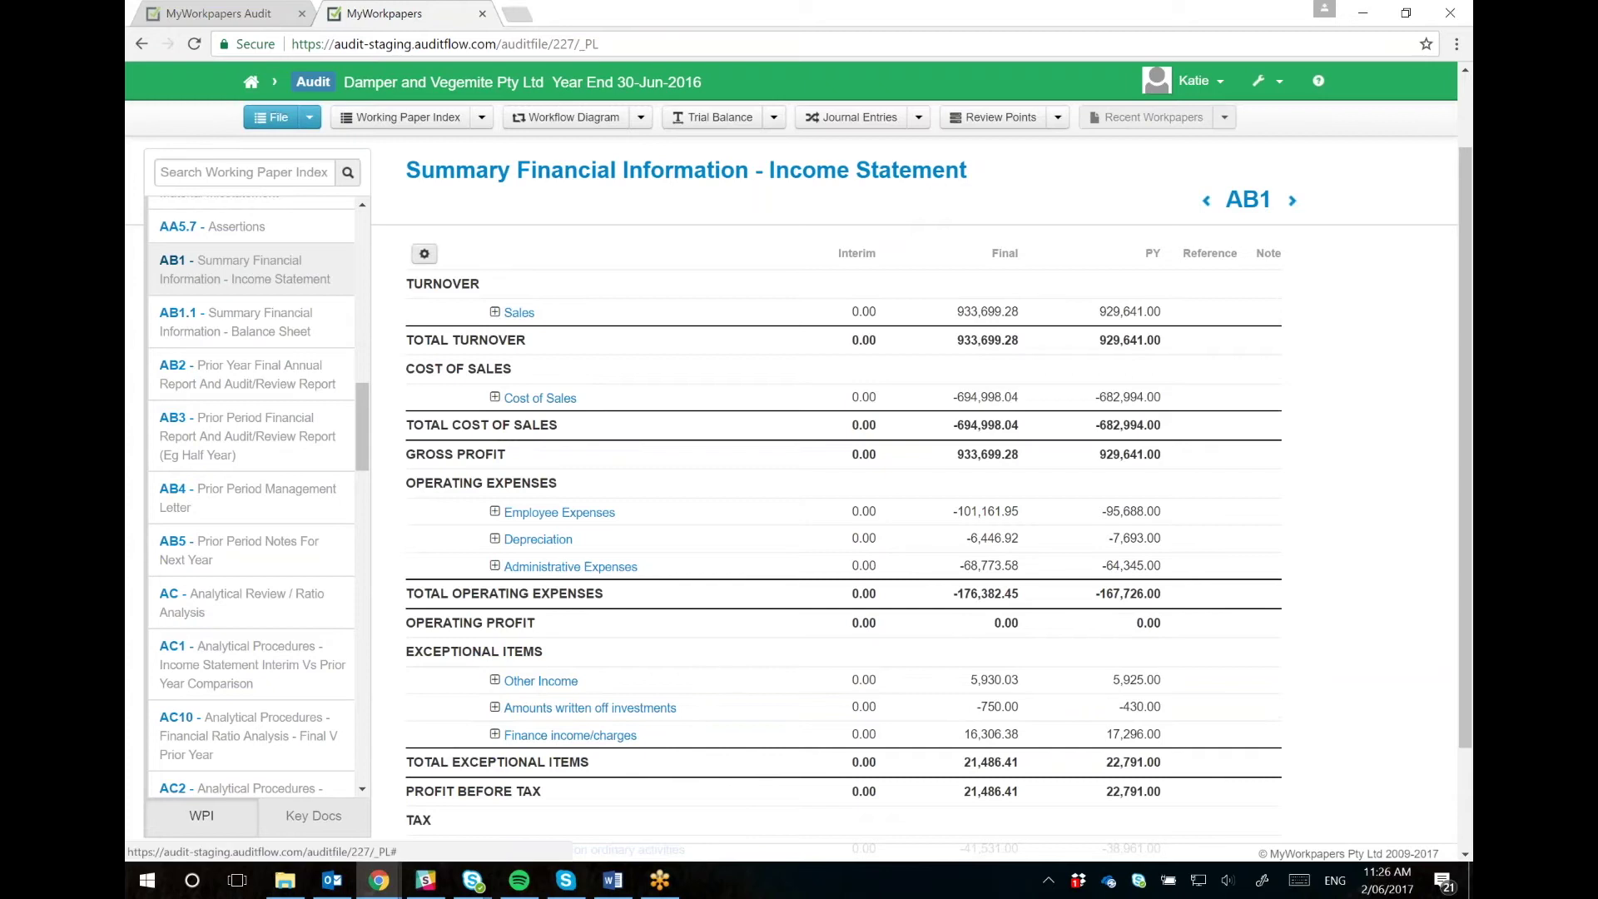
{"action": "scroll", "coordinate": [637, 287], "scroll_direction": "down", "scroll_amount": 4}
{"action": "scroll", "coordinate": [639, 266], "scroll_direction": "up", "scroll_amount": 4}
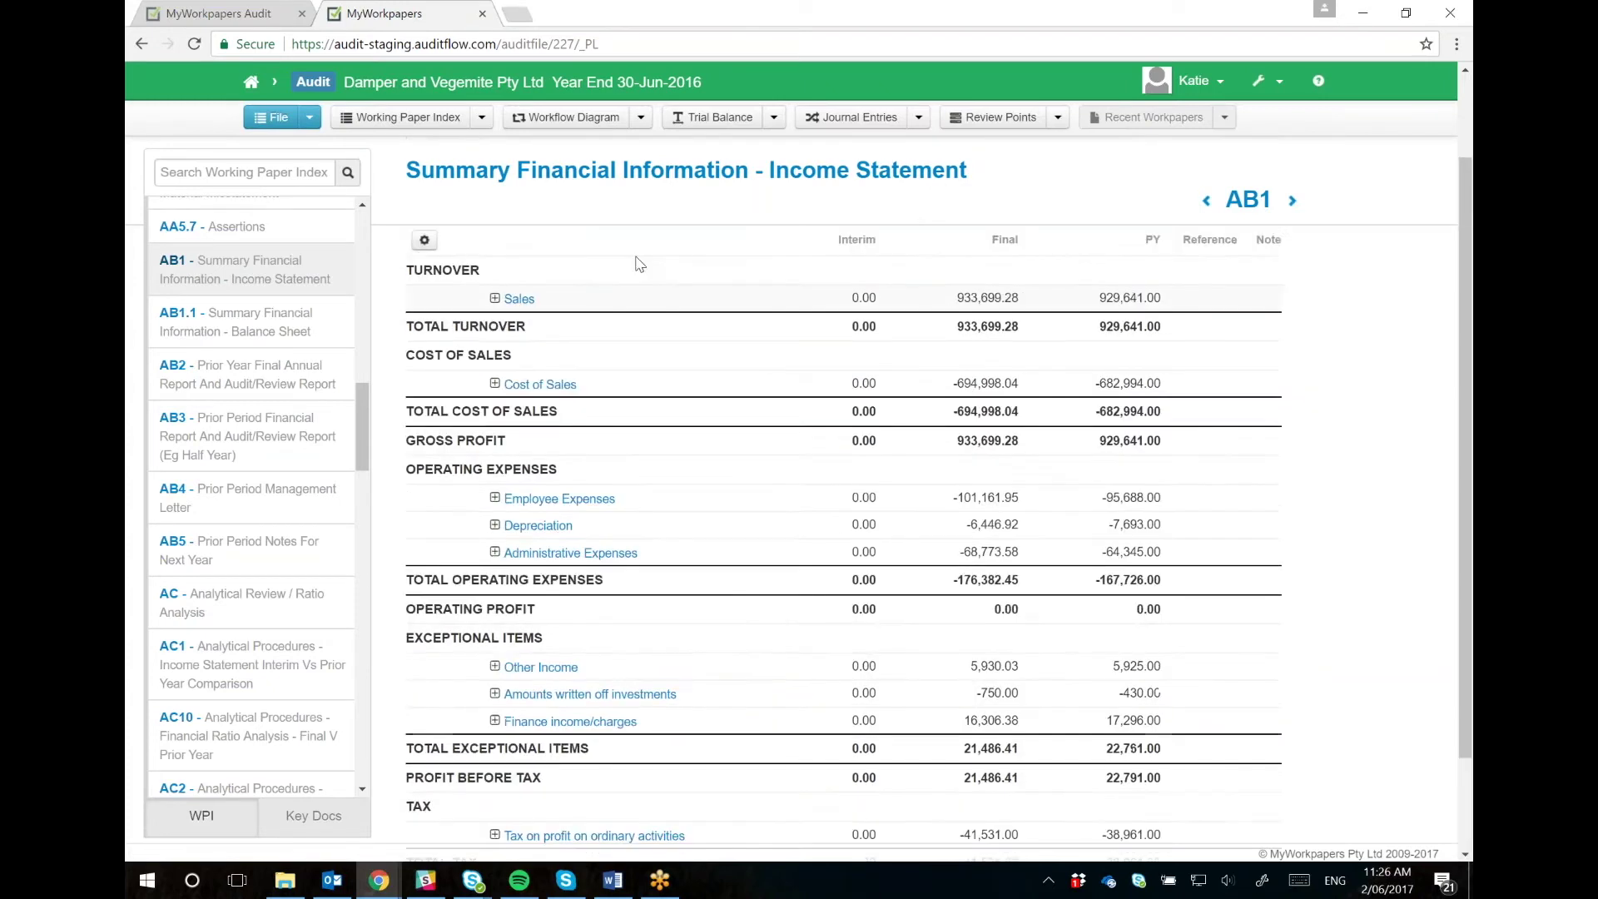
Go back to the Working Trial Balance, closing the Tools menu without saving a structure.
{"action": "left_click", "coordinate": [712, 117]}
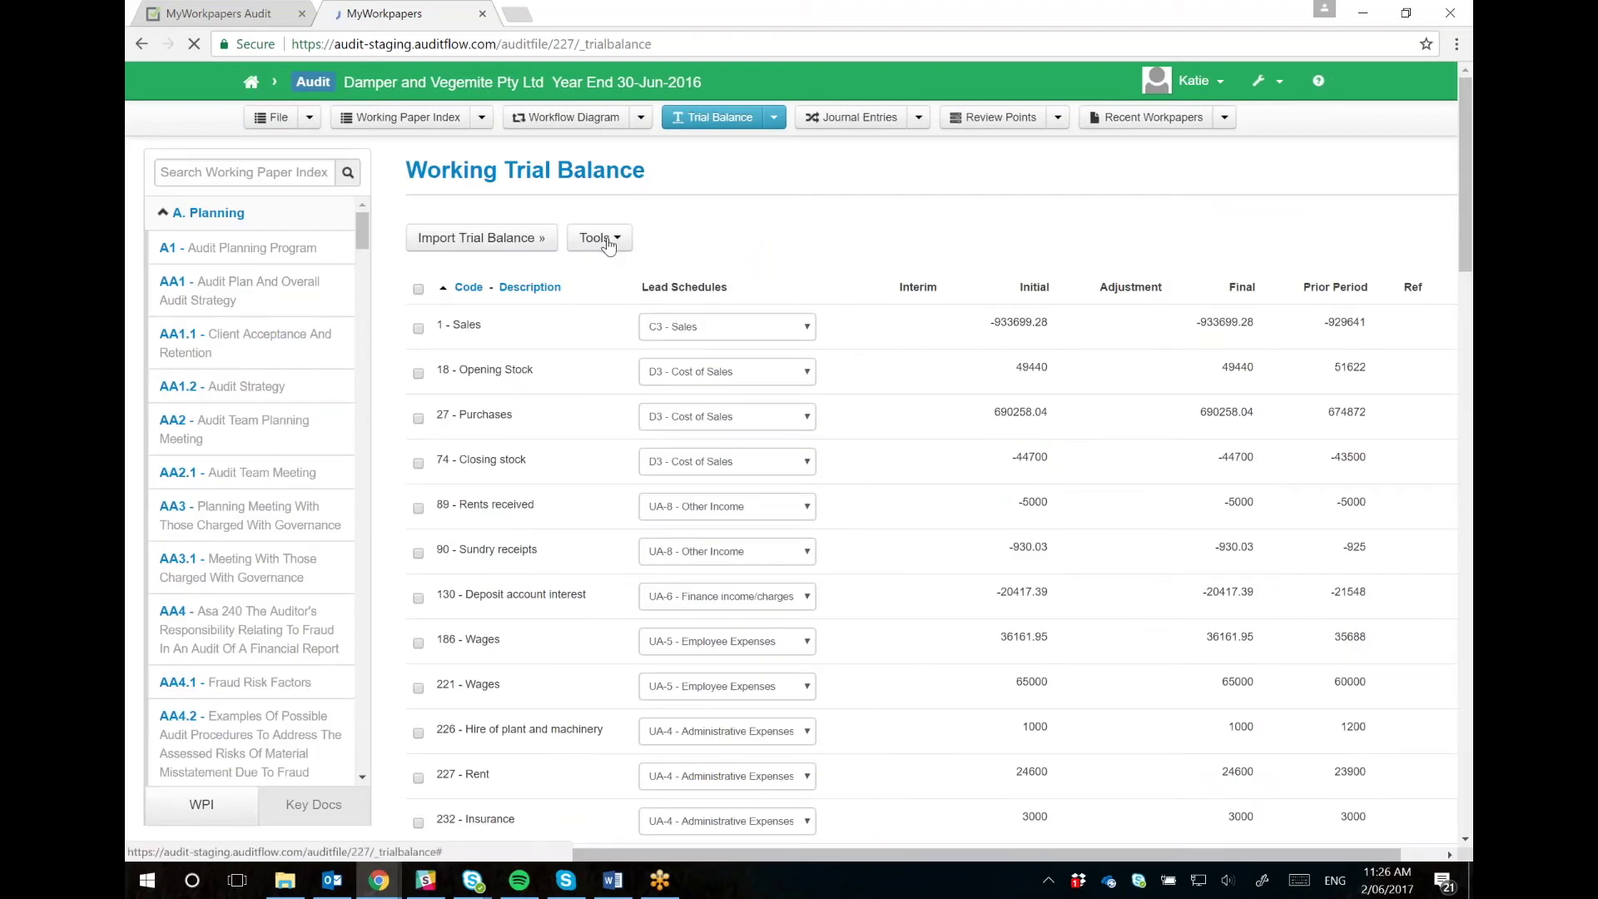
{"action": "left_click", "coordinate": [607, 240]}
{"action": "mouse_move", "coordinate": [658, 349]}
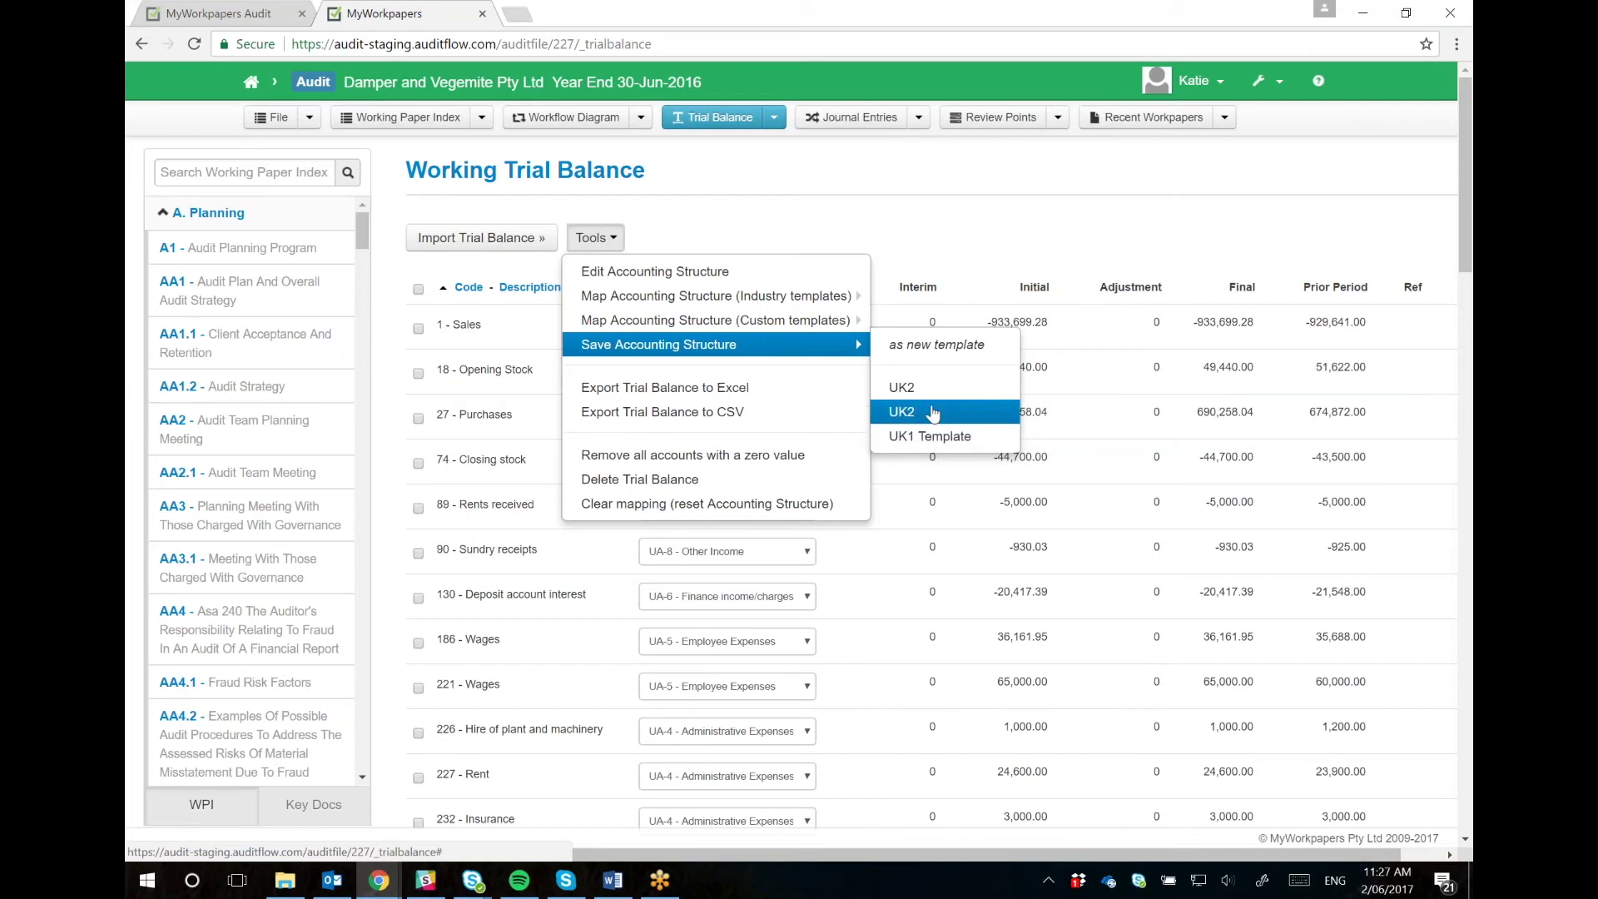
{"action": "left_click", "coordinate": [887, 210]}
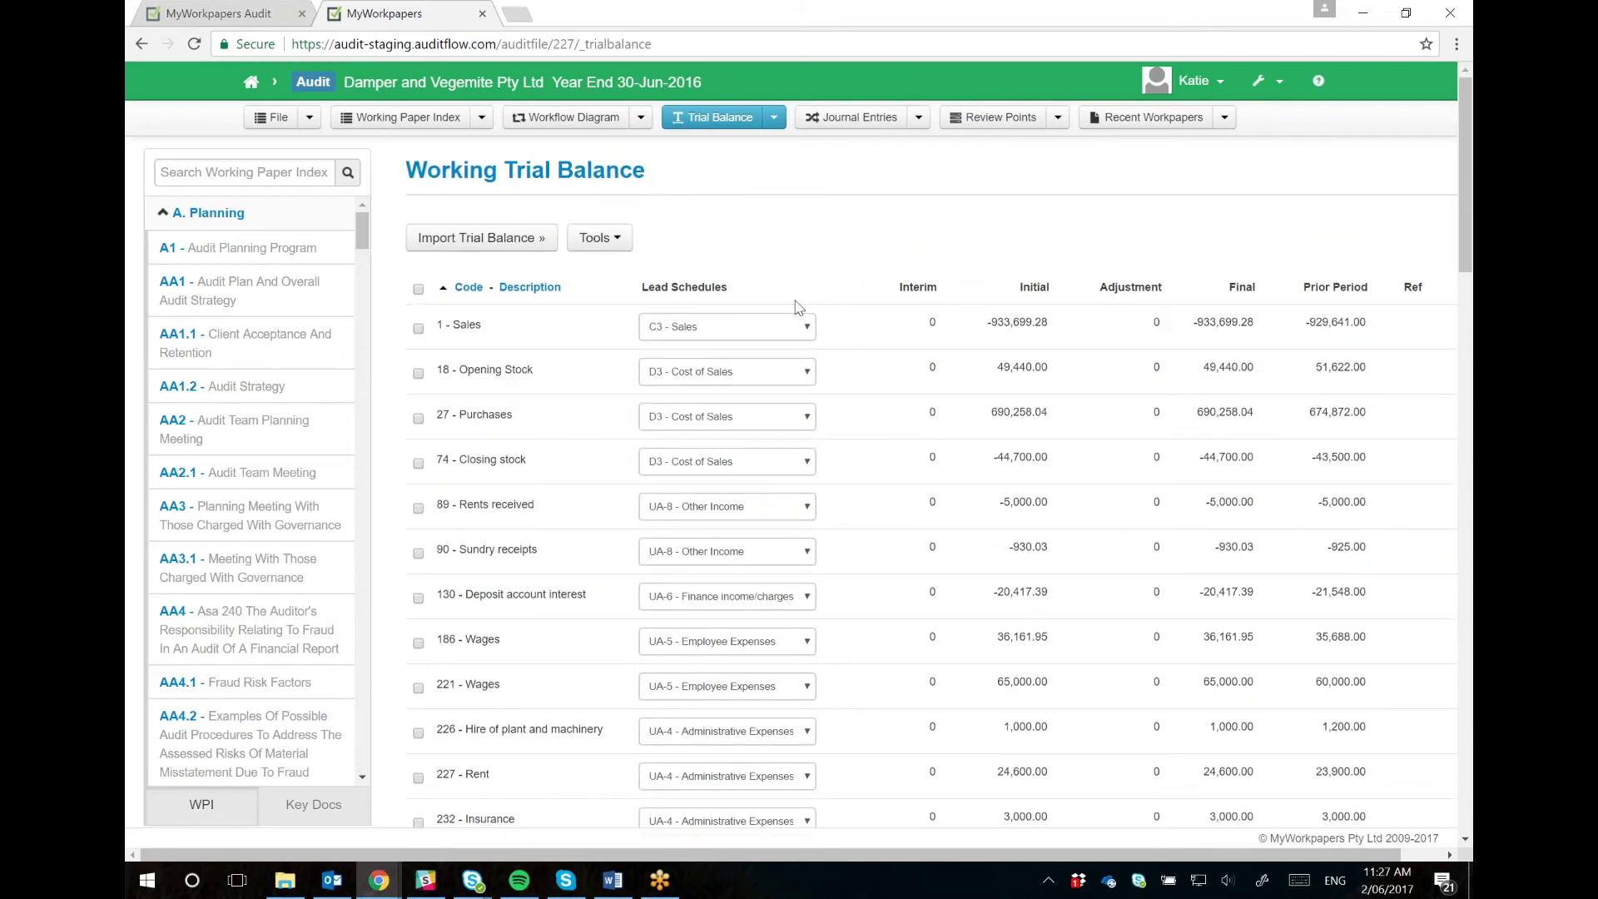
{"action": "left_click", "coordinate": [216, 13]}
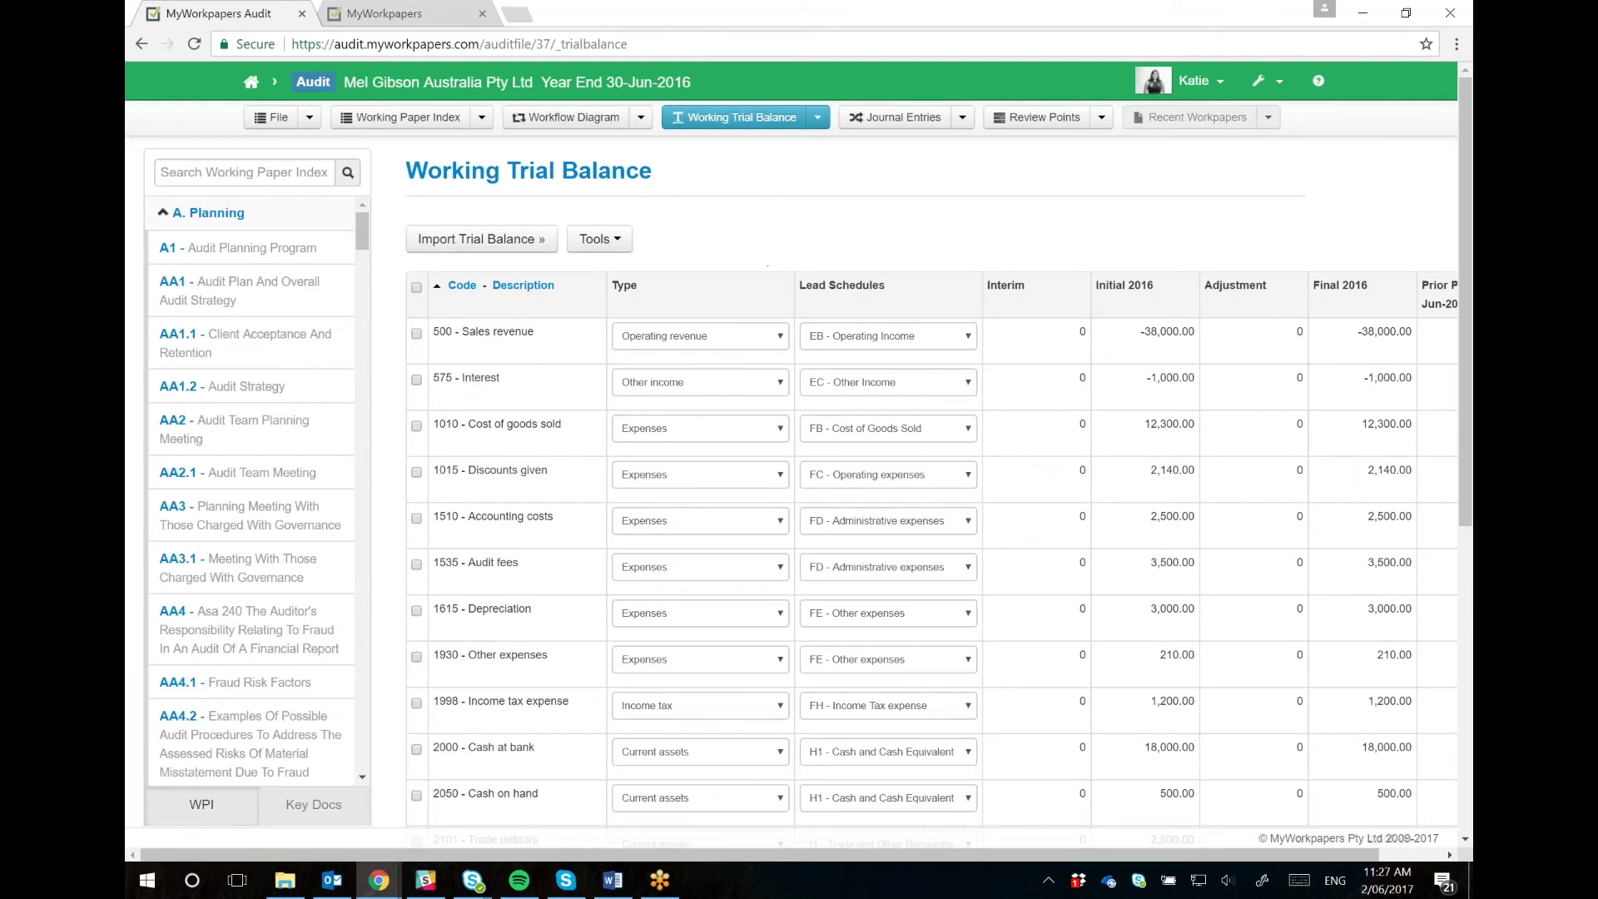
{"action": "left_click", "coordinate": [431, 15]}
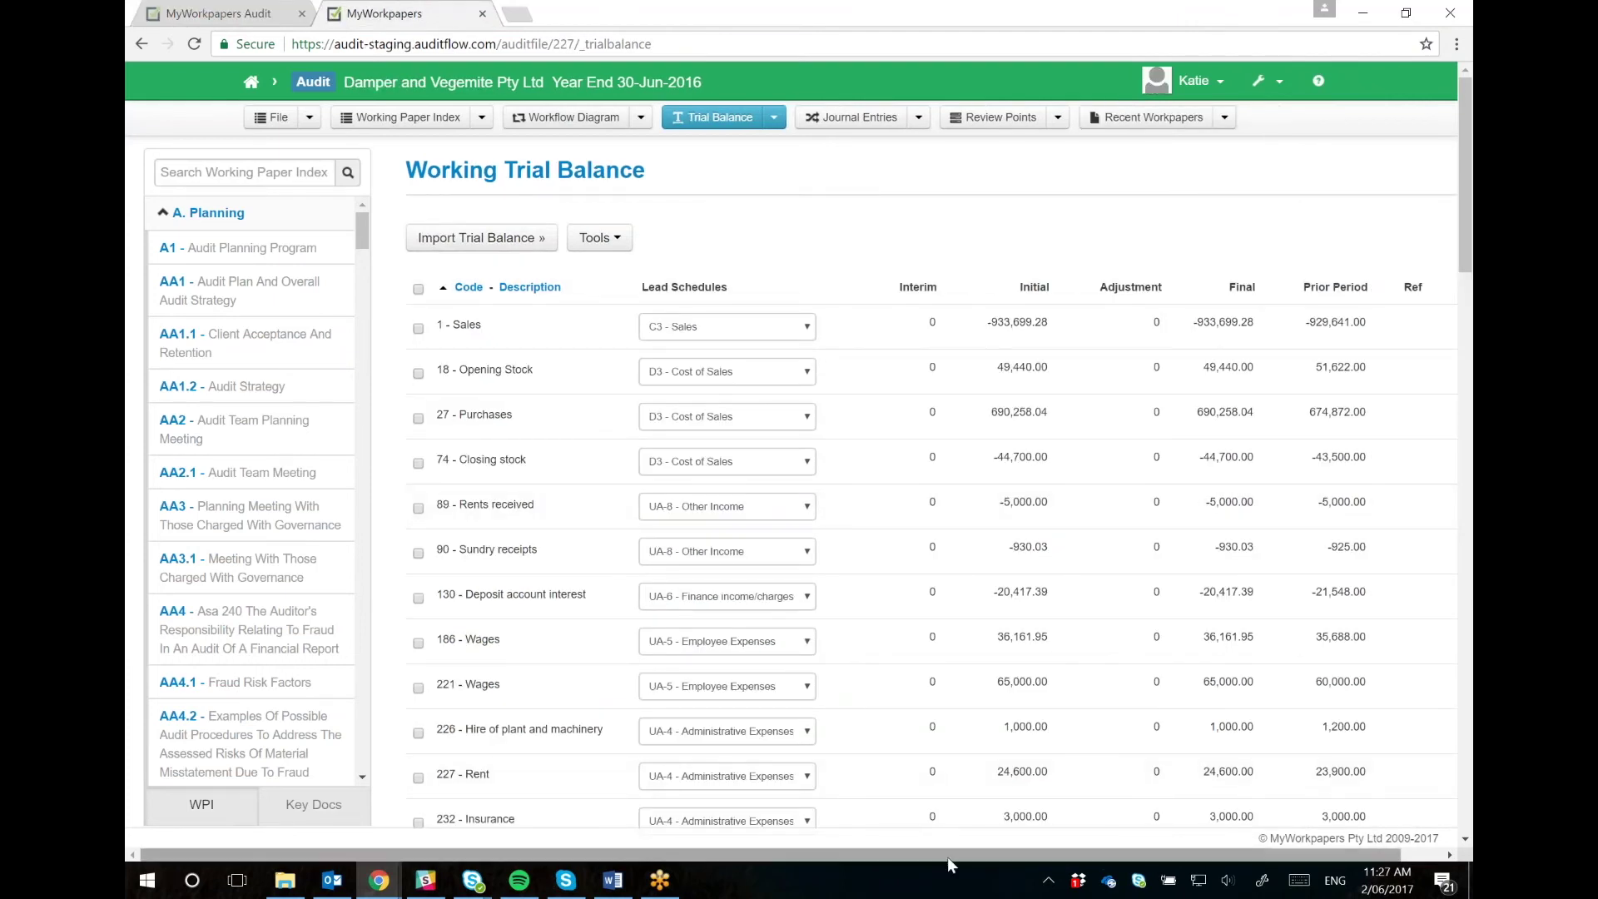
Set the Sales account's reference to working paper A1.
{"action": "left_click_drag", "start_coordinate": [947, 857], "coordinate": [1057, 862]}
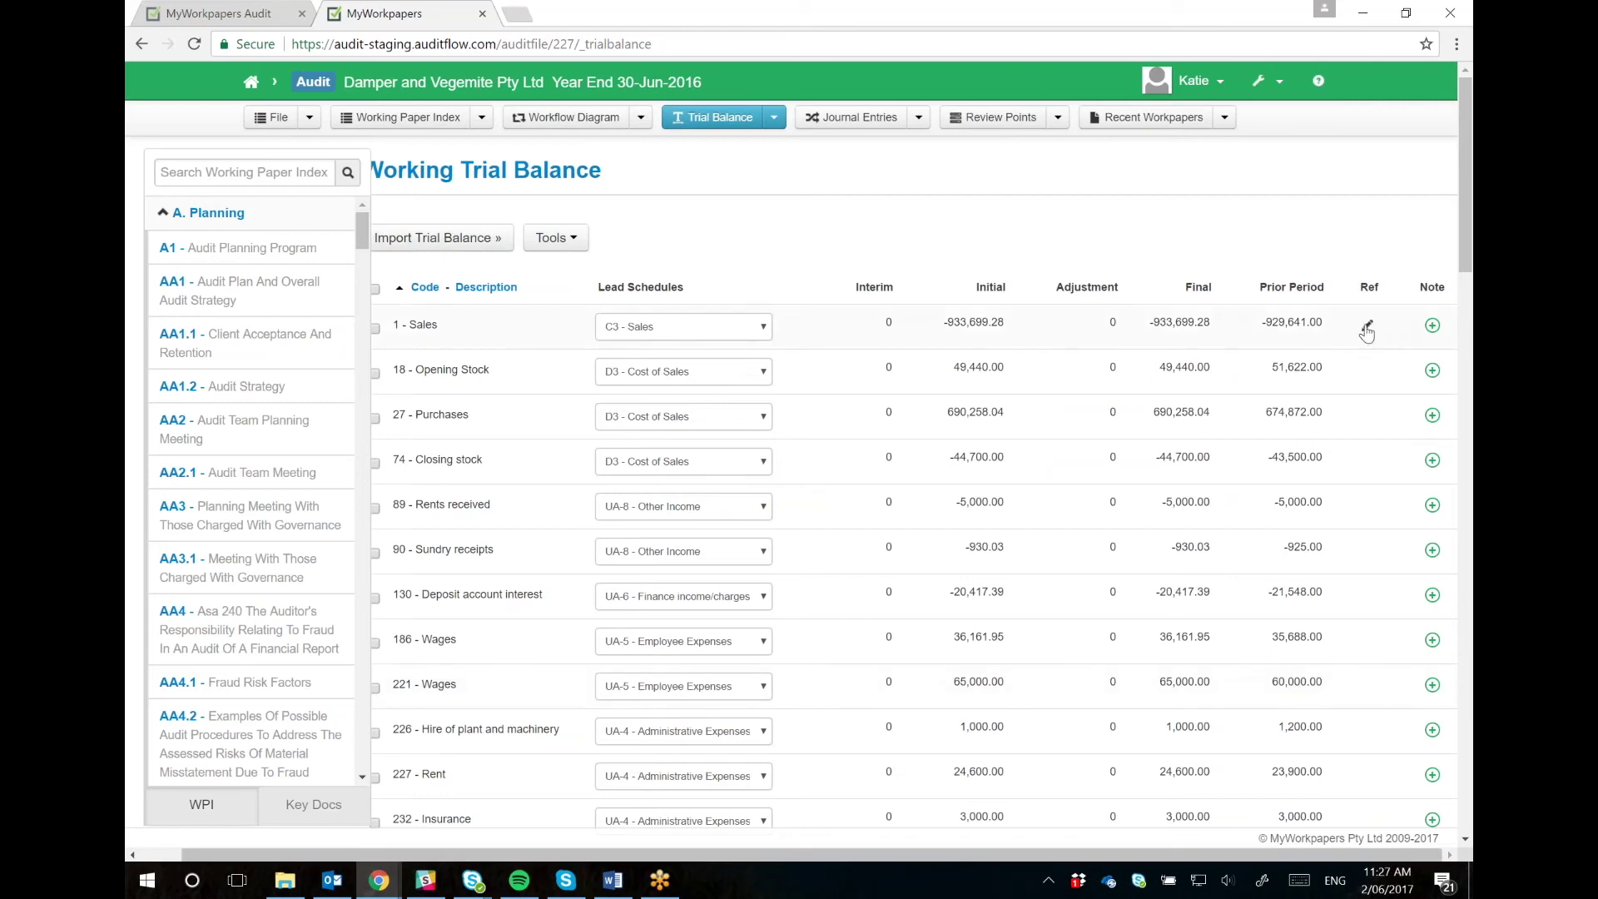
{"action": "left_click", "coordinate": [1367, 327]}
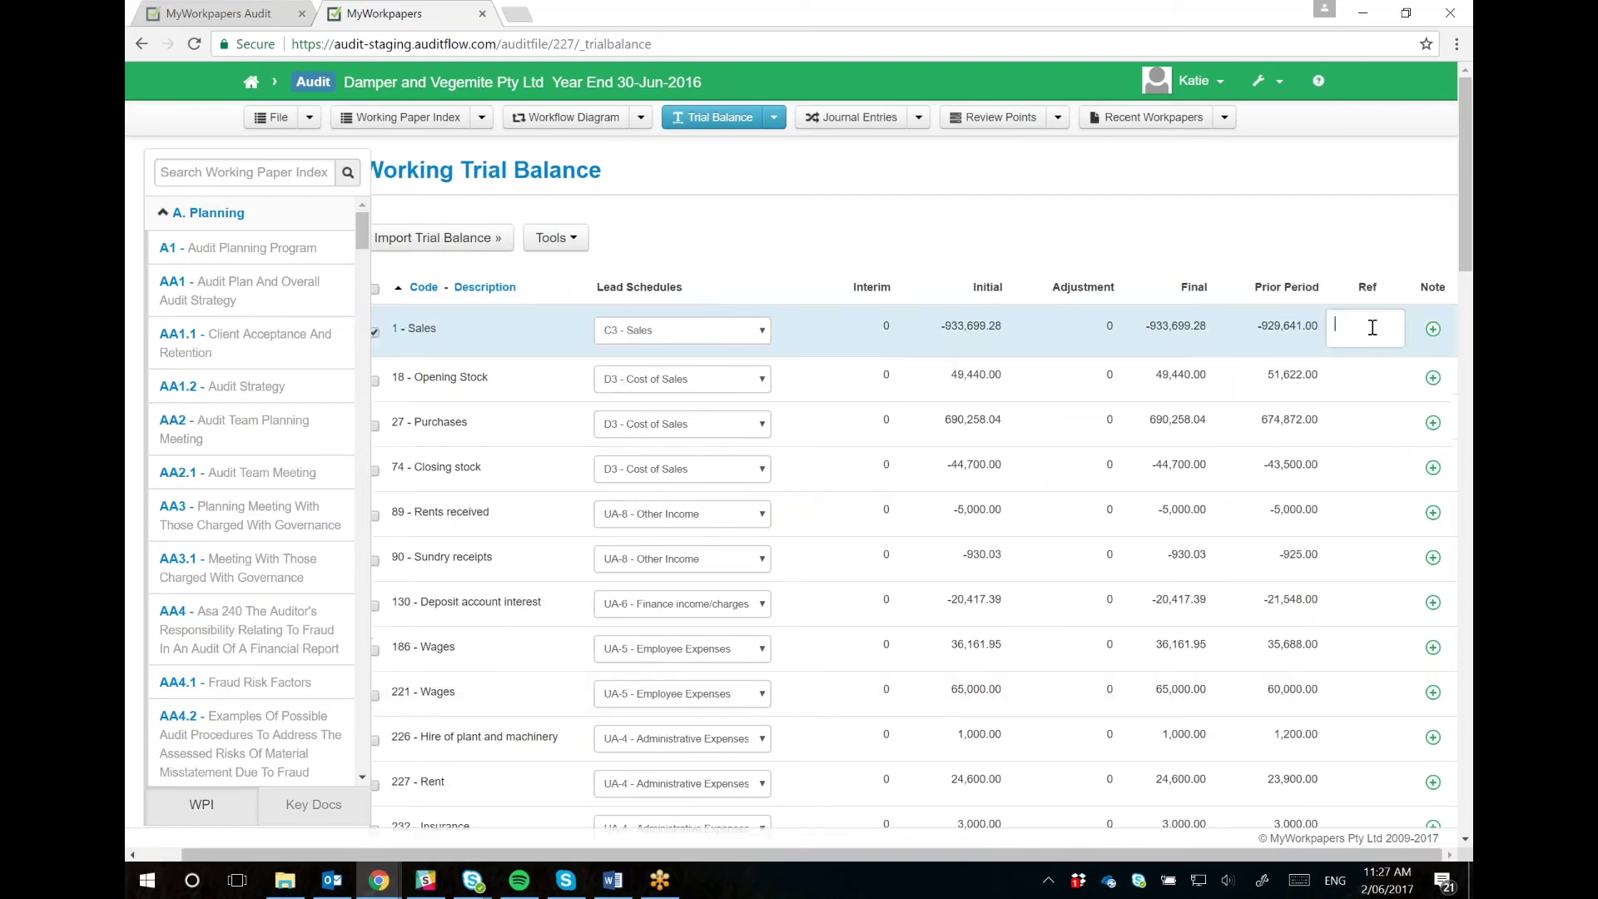
{"action": "type", "text": "A"}
{"action": "left_click", "coordinate": [1380, 366]}
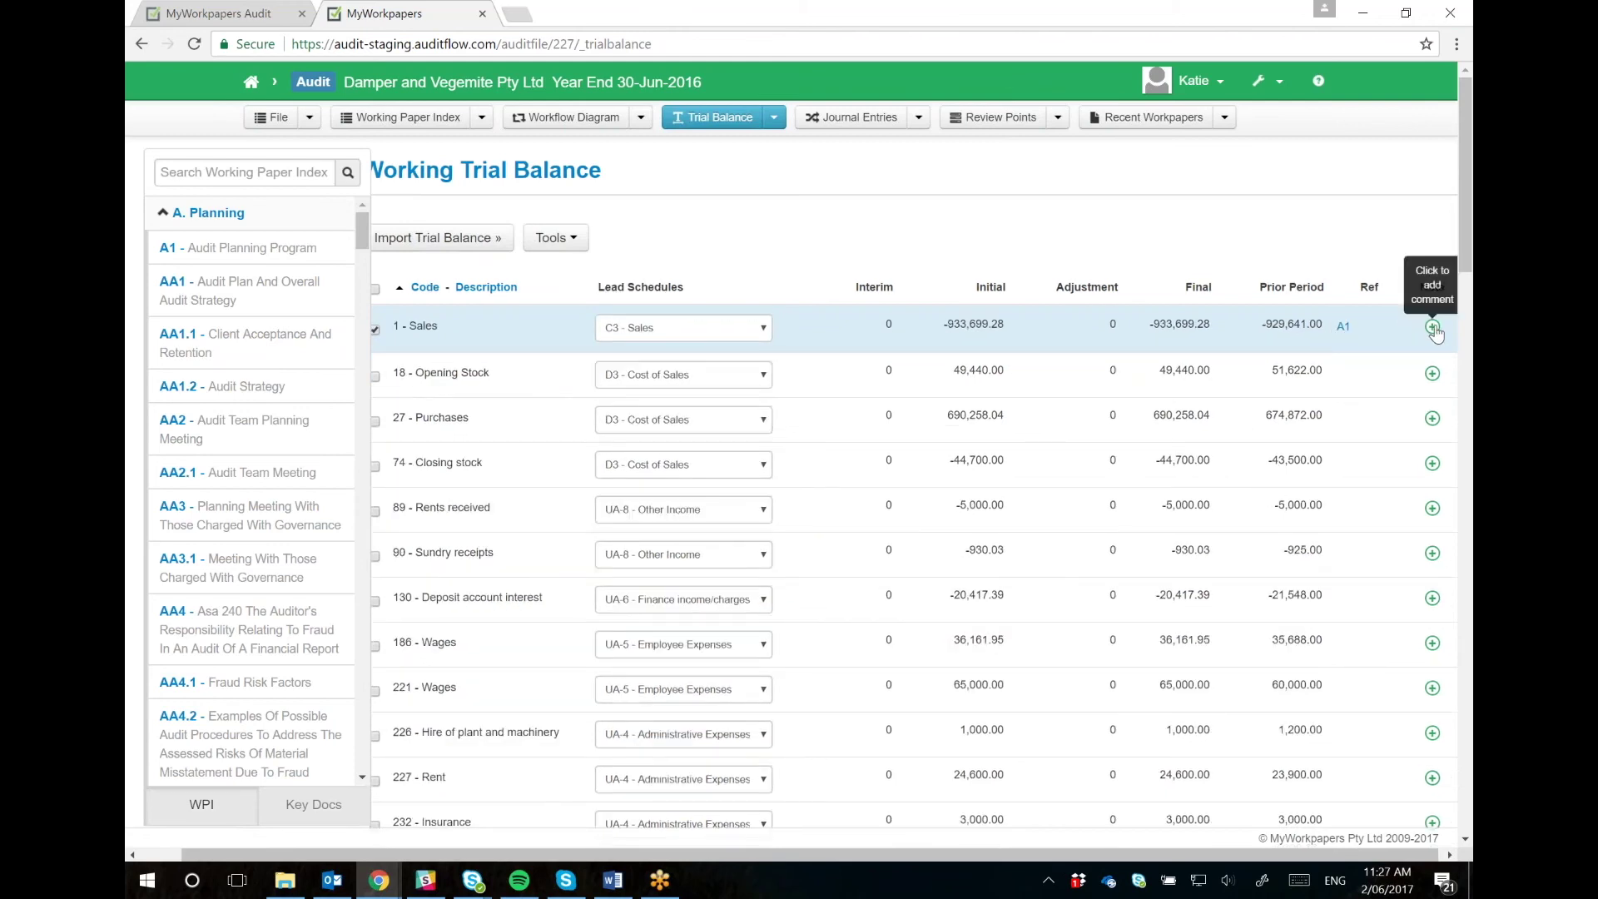
Add the note 'Please refer to calculations for backup.' to the Sales account.
{"action": "left_click", "coordinate": [1432, 327]}
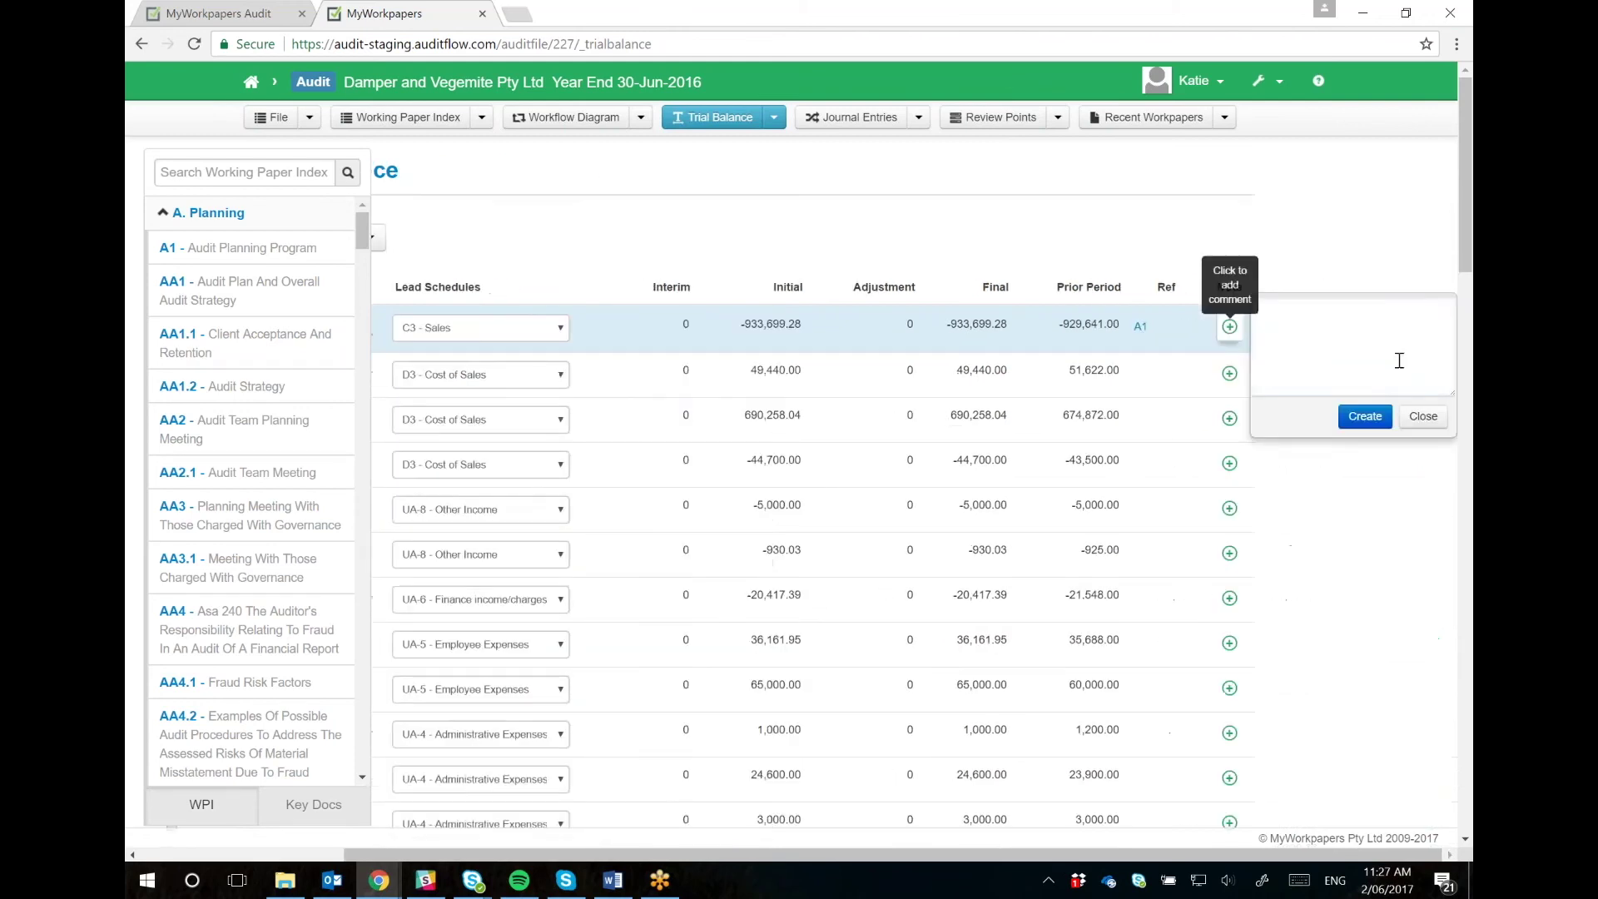
{"action": "type", "text": "Please"}
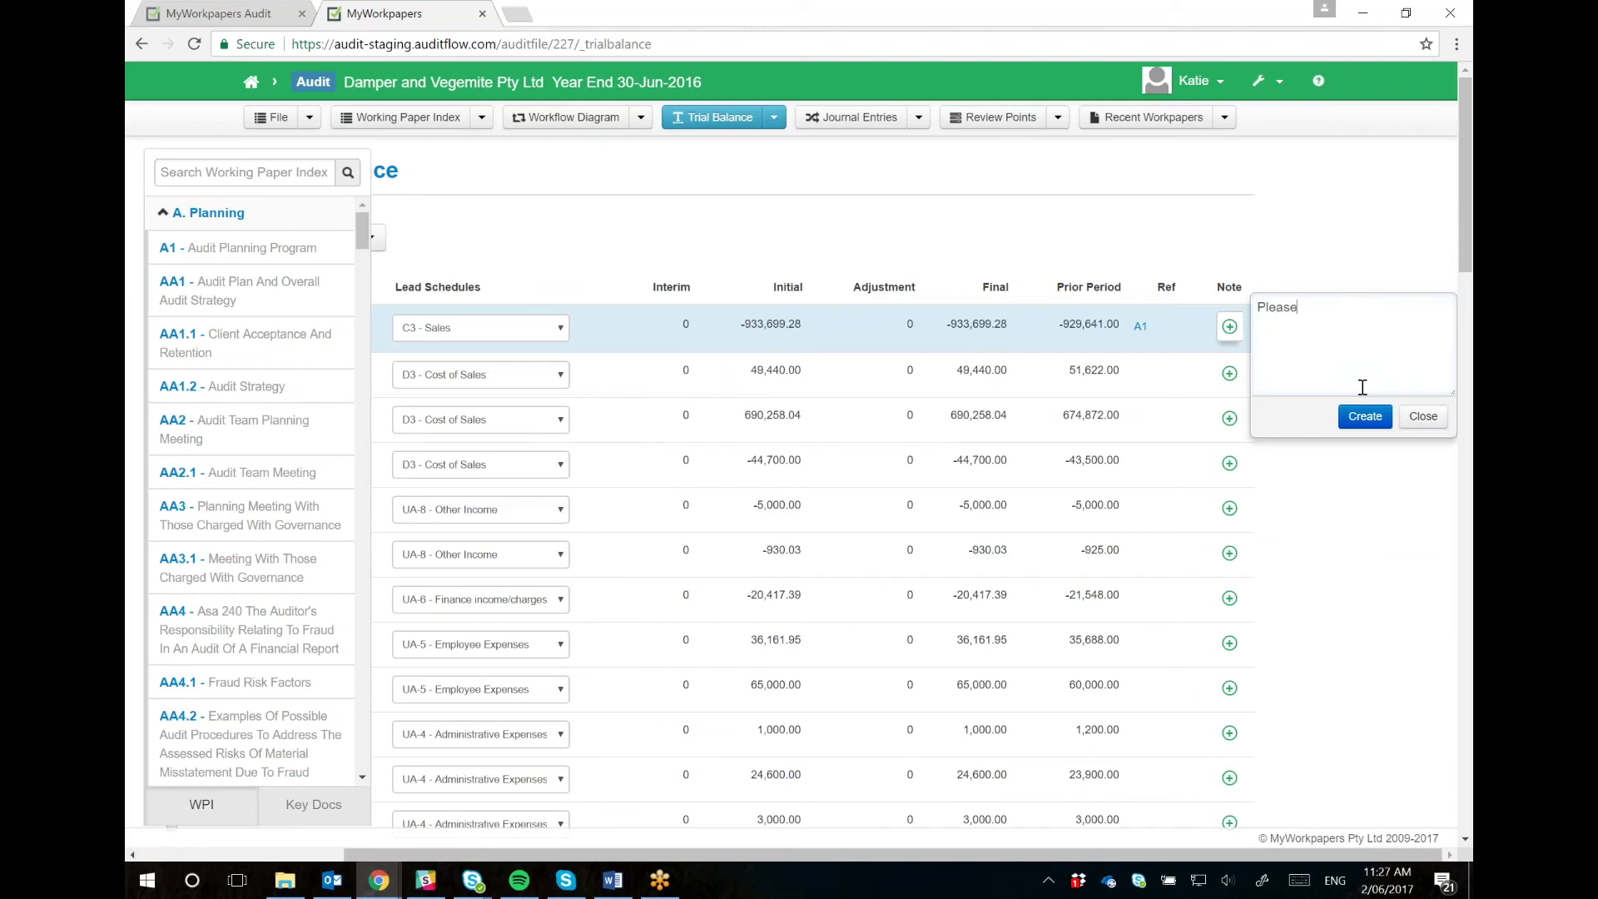
{"action": "type", "text": " refer to calculations for backup."}
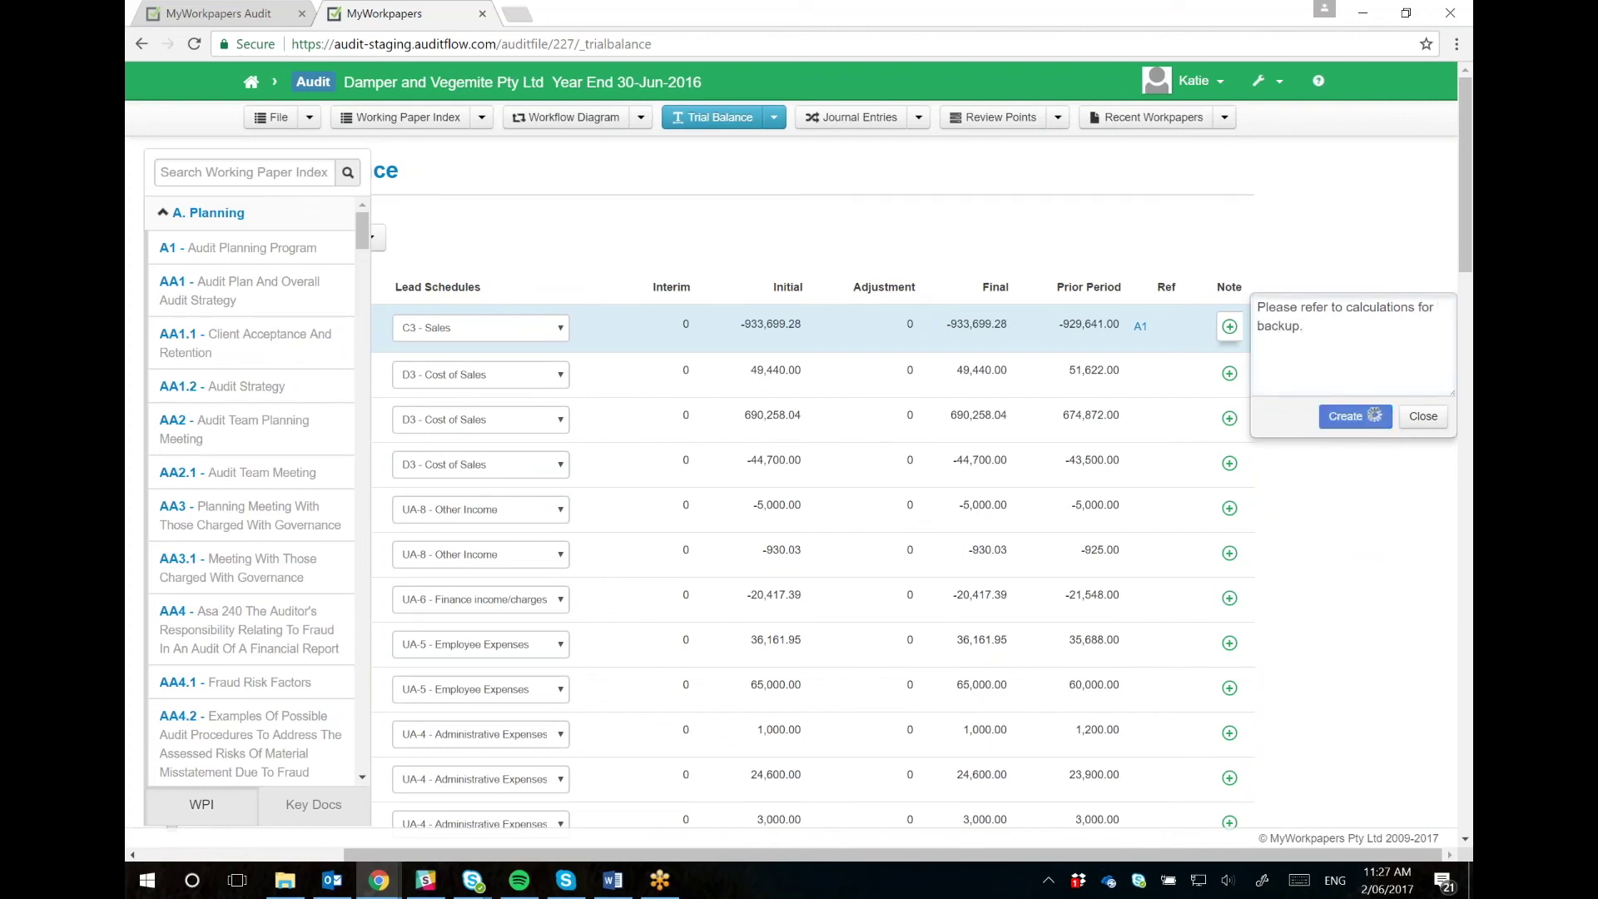
{"action": "left_click", "coordinate": [1365, 416]}
{"action": "left_click", "coordinate": [1424, 417]}
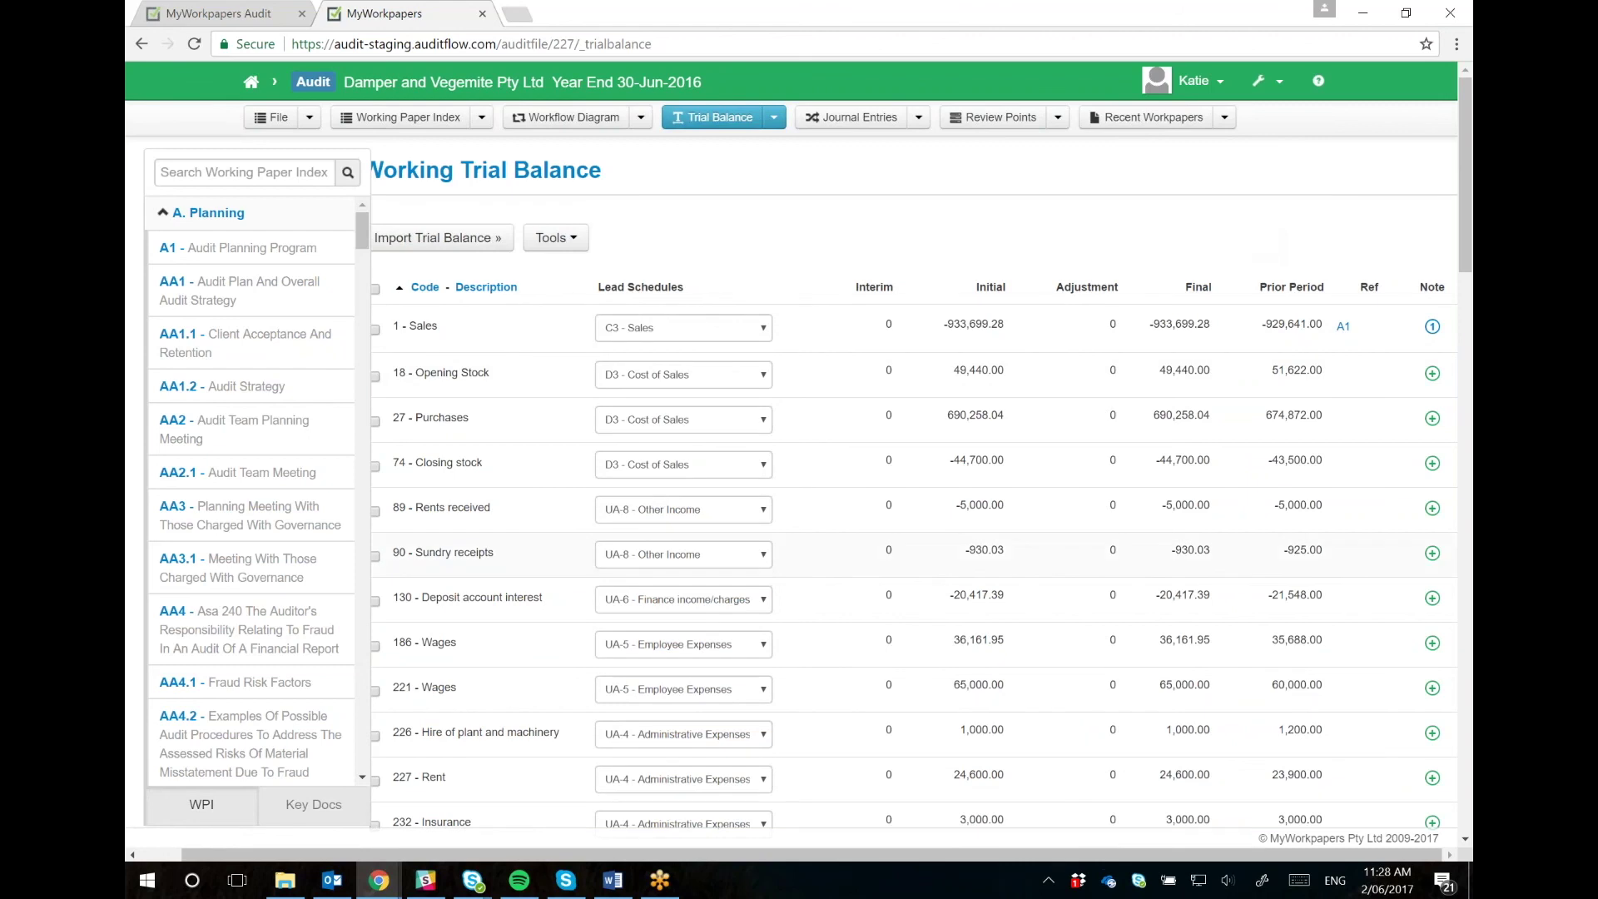
{"action": "scroll", "coordinate": [899, 722], "scroll_direction": "left", "scroll_amount": 1}
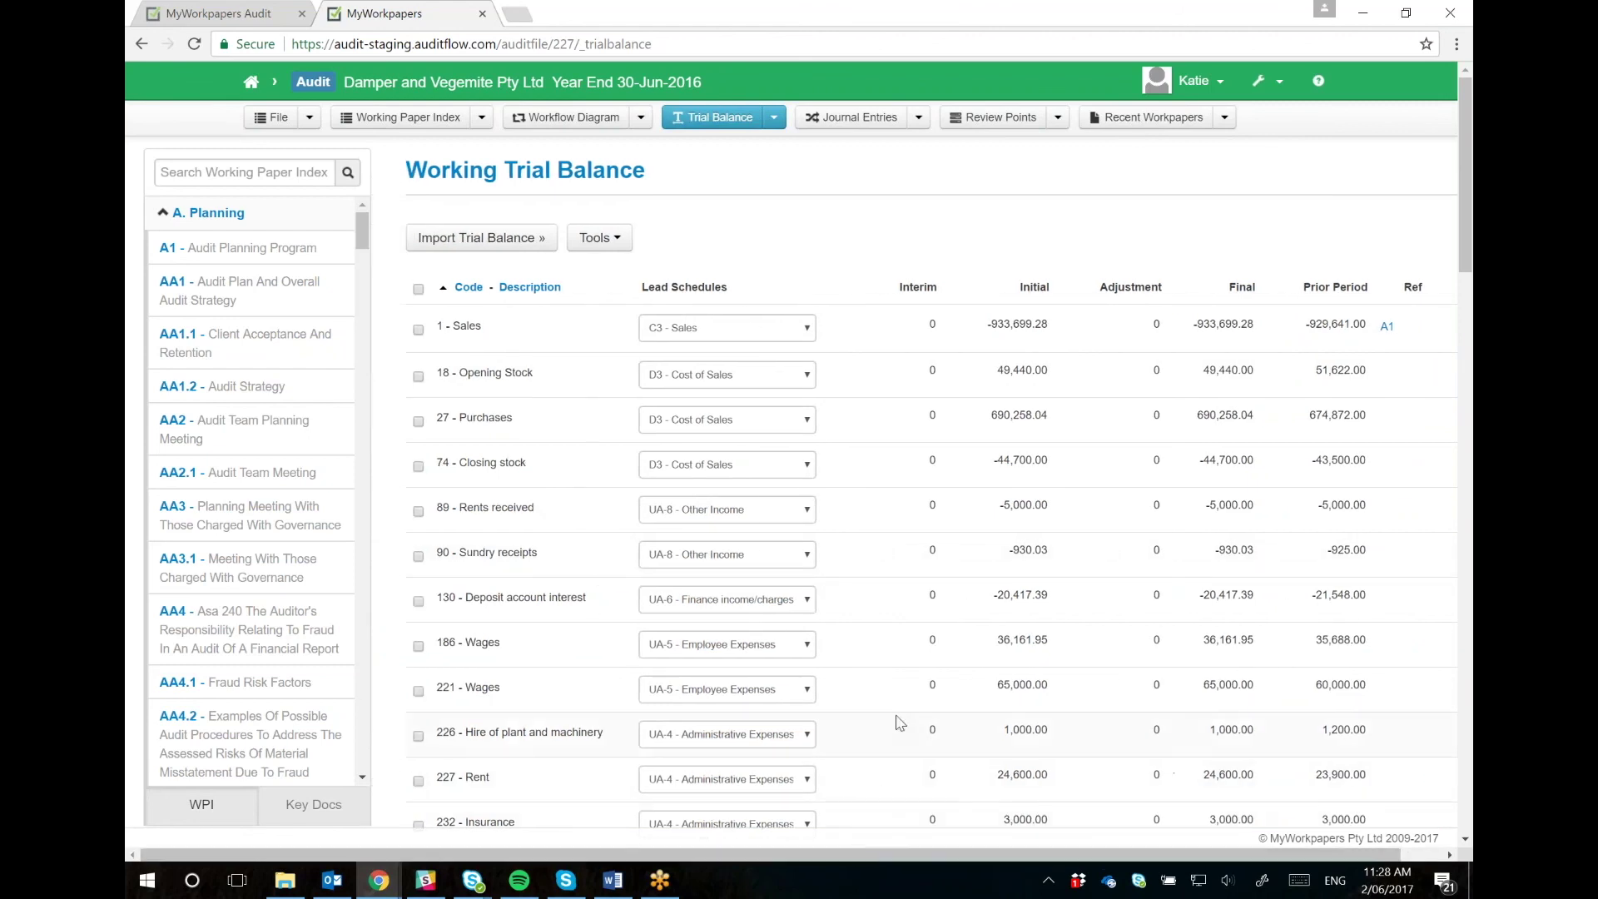